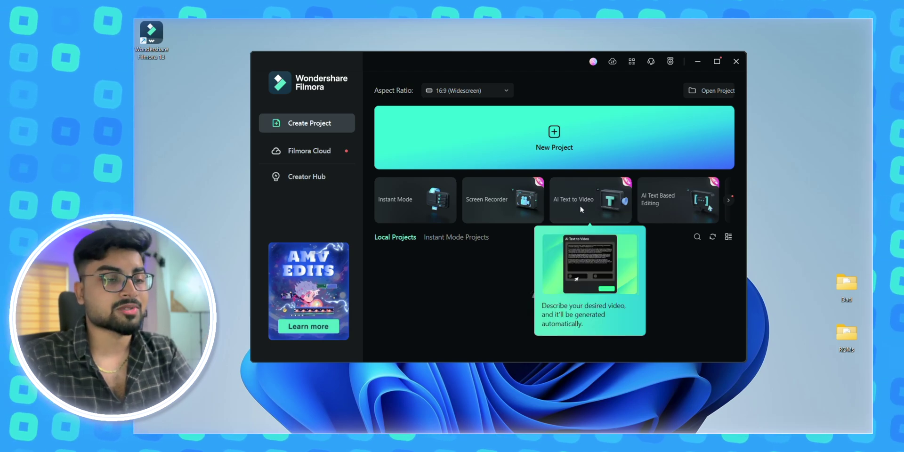
- Start an AI Text to Video project and paste the "AI: Shaping Tomorrow" scene script as its video text
{"action": "left_click", "coordinate": [580, 206]}
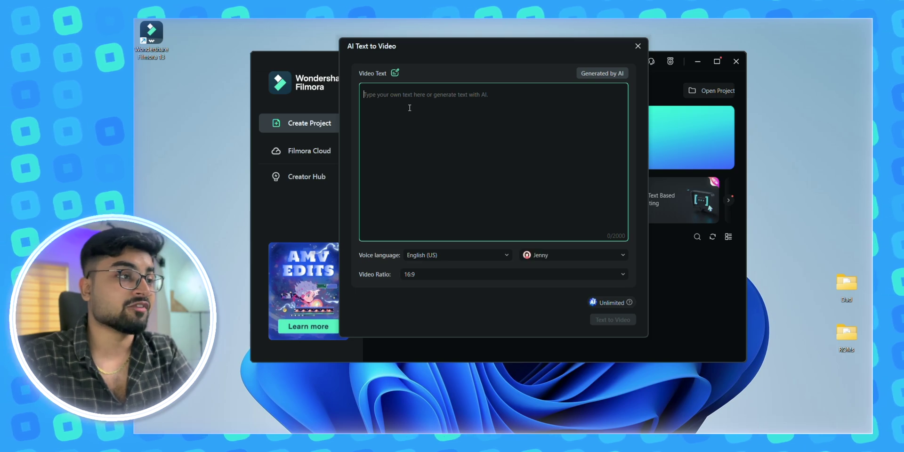
{"action": "right_click", "coordinate": [432, 115]}
{"action": "left_click", "coordinate": [468, 174]}
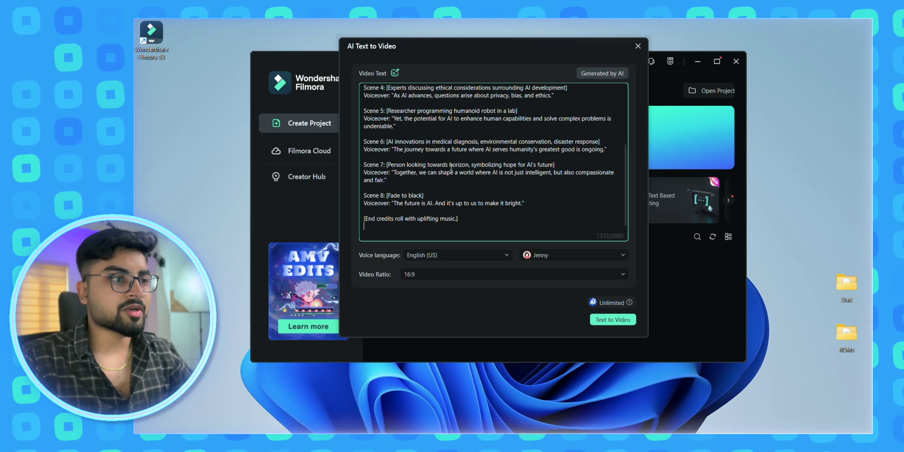
{"action": "scroll", "coordinate": [455, 159], "scroll_direction": "up", "scroll_amount": 5}
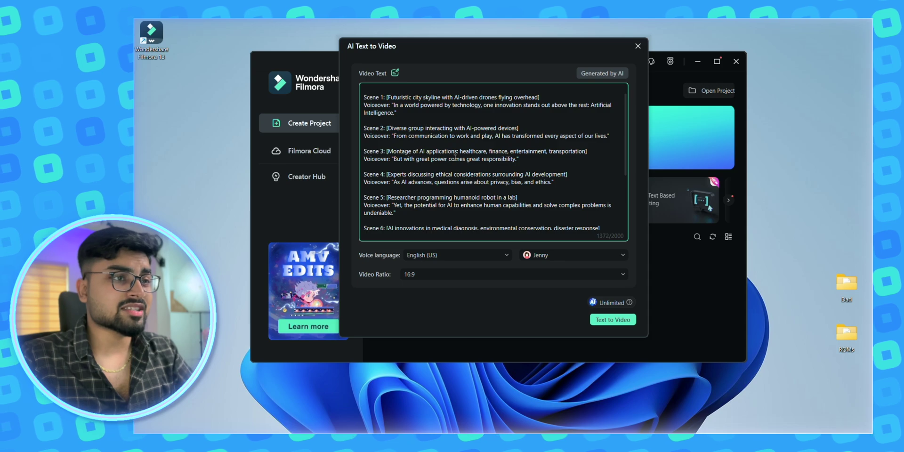
{"action": "scroll", "coordinate": [455, 159], "scroll_direction": "up", "scroll_amount": 1}
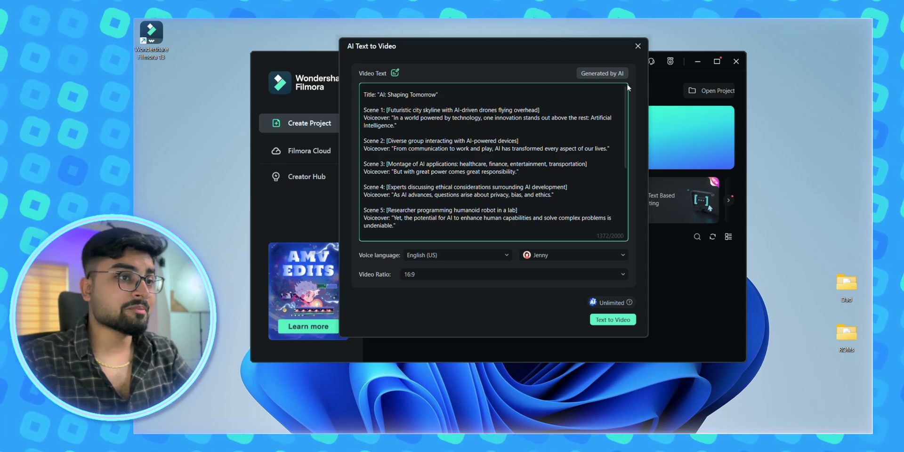
- Look over the AI text generation form, the available voice languages and the voice choices for the script
{"action": "left_click", "coordinate": [607, 73]}
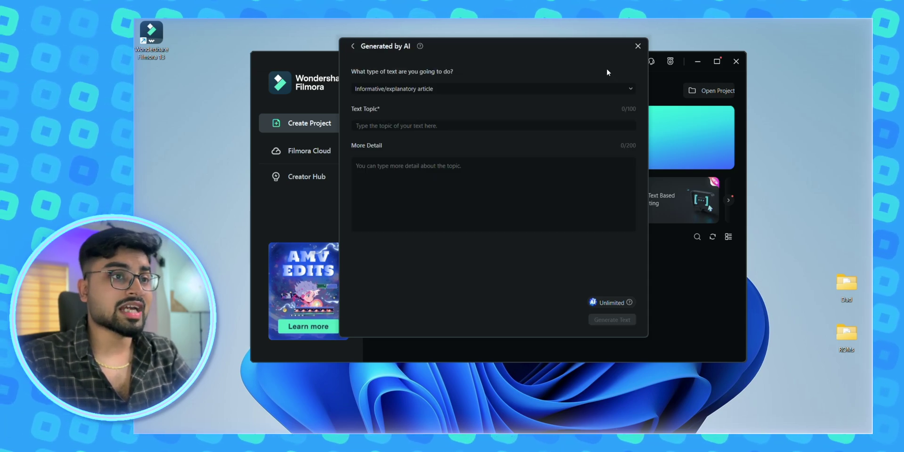
{"action": "left_click", "coordinate": [353, 46]}
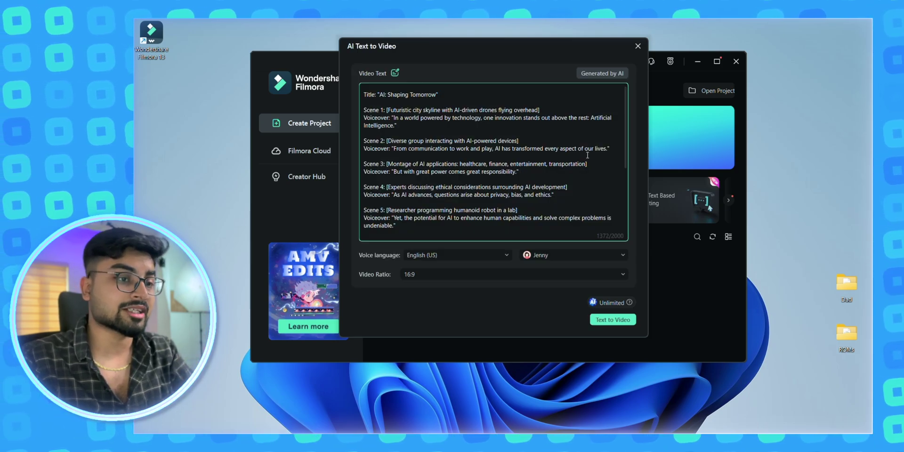
{"action": "left_click", "coordinate": [467, 255]}
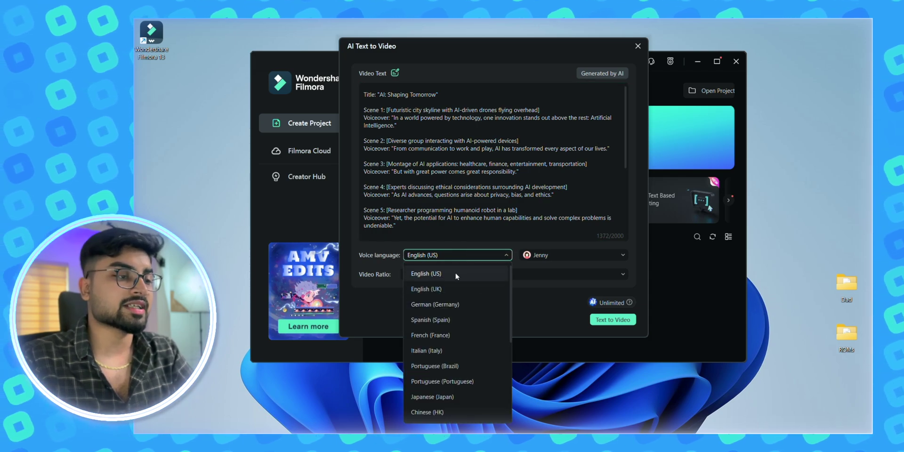
{"action": "left_click", "coordinate": [556, 255]}
{"action": "left_click", "coordinate": [558, 257]}
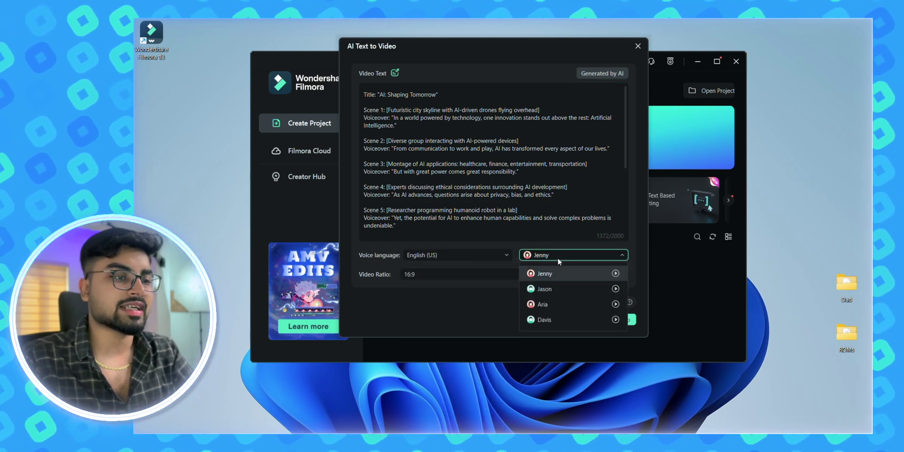
{"action": "left_click", "coordinate": [554, 253]}
{"action": "left_click", "coordinate": [565, 258]}
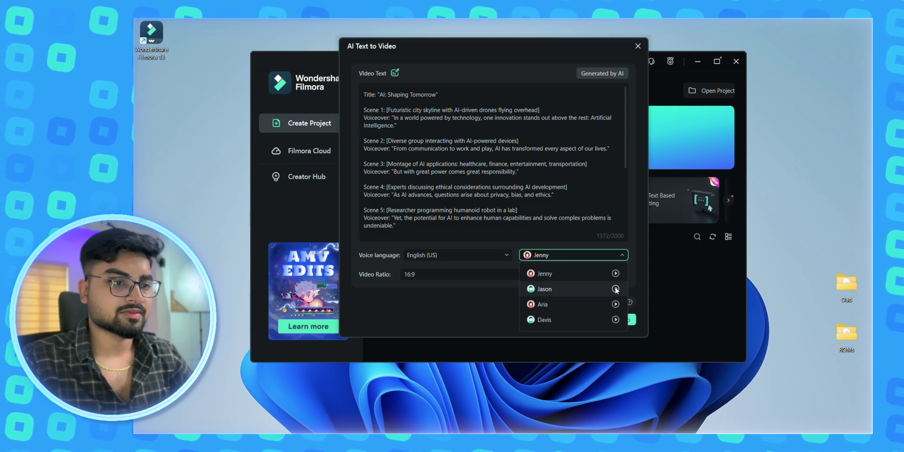
{"action": "left_click", "coordinate": [609, 248]}
- Set the video ratio to 16:9 and generate the video from the script
{"action": "left_click", "coordinate": [465, 276]}
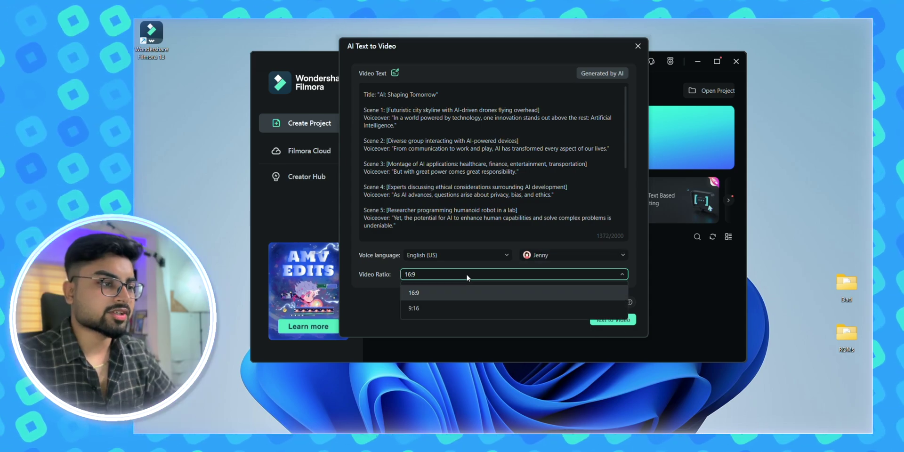
{"action": "left_click", "coordinate": [471, 293]}
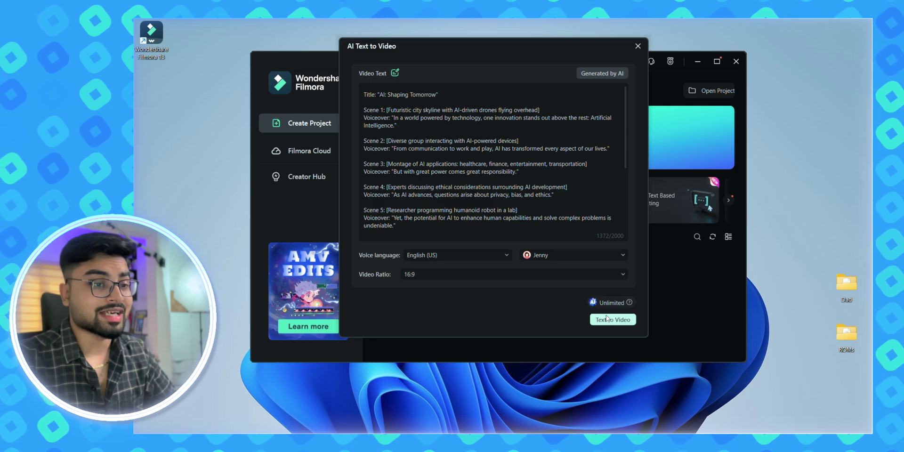
{"action": "left_click", "coordinate": [601, 321]}
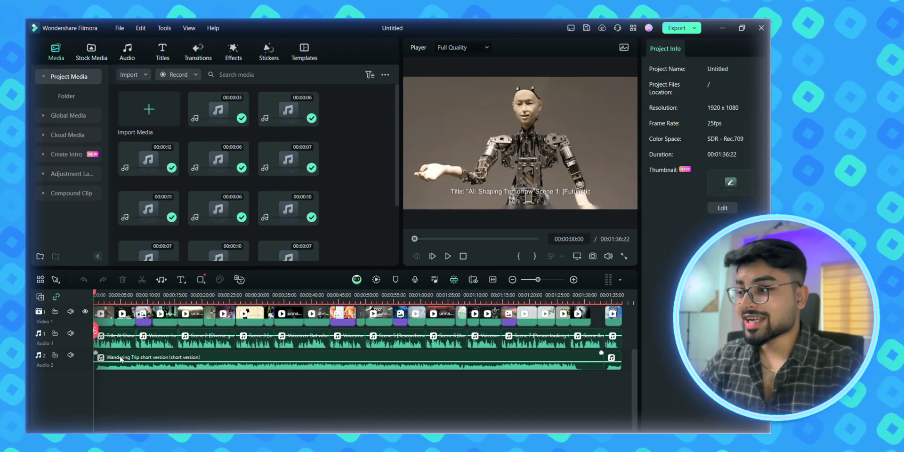
- Enlarge the generated timeline and play parts of the video through Scene 3 to review the footage and captions
{"action": "scroll", "coordinate": [121, 365], "scroll_direction": "up", "scroll_amount": 5}
{"action": "scroll", "coordinate": [121, 357], "scroll_direction": "up", "scroll_amount": 3}
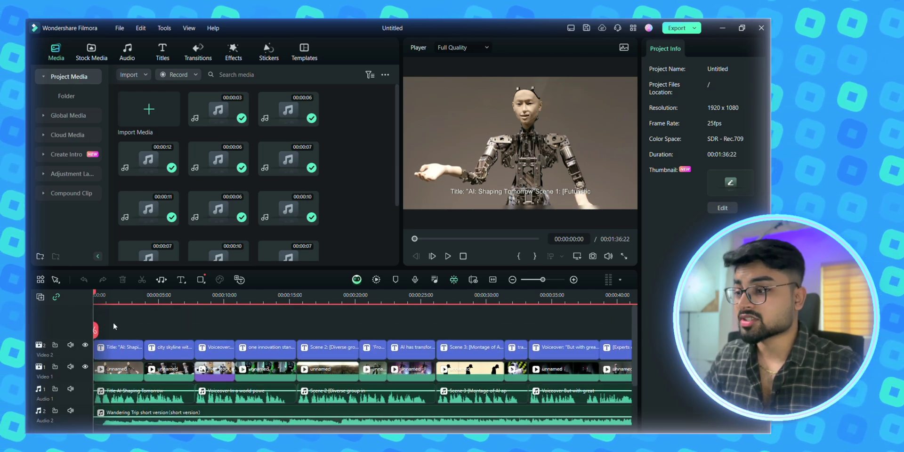
{"action": "key", "text": "space"}
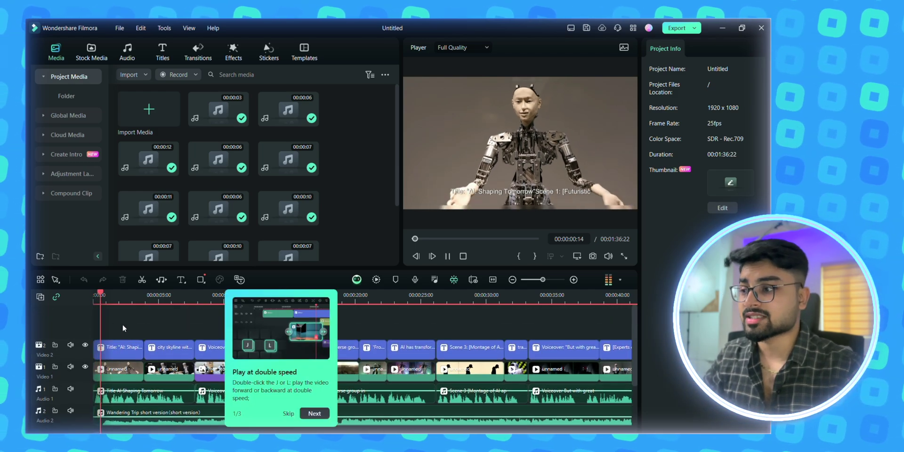
{"action": "left_click", "coordinate": [216, 334]}
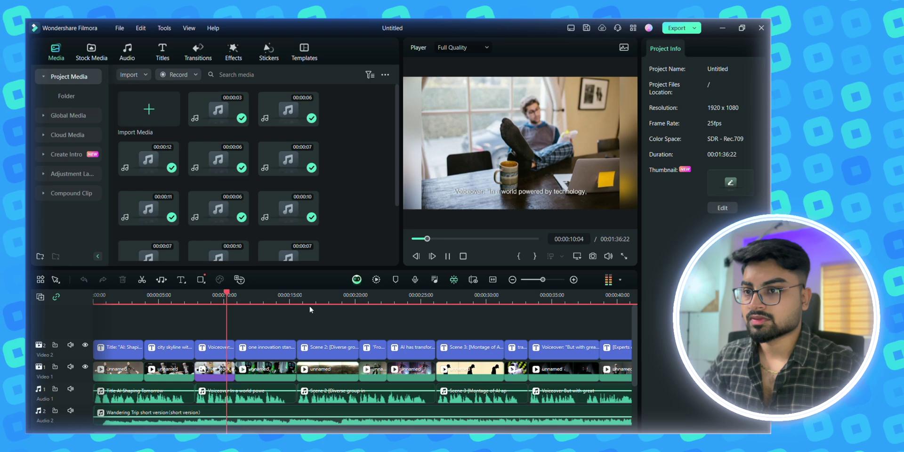
{"action": "left_click", "coordinate": [349, 302]}
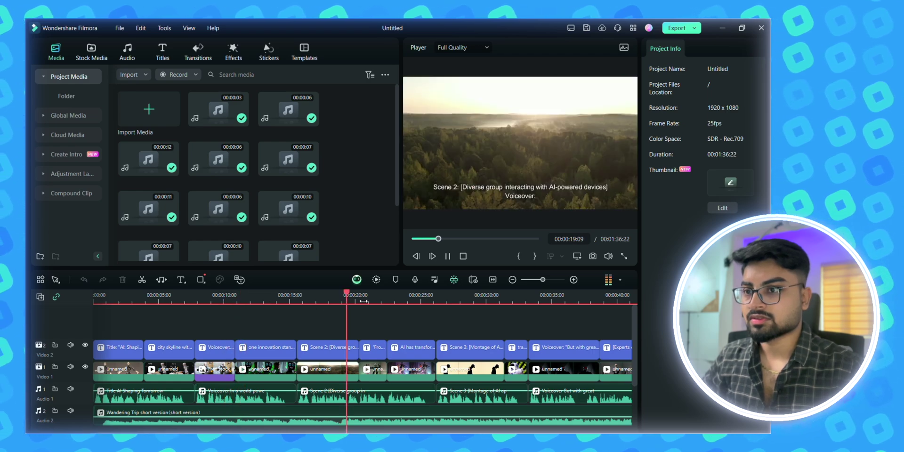
{"action": "left_click", "coordinate": [456, 301]}
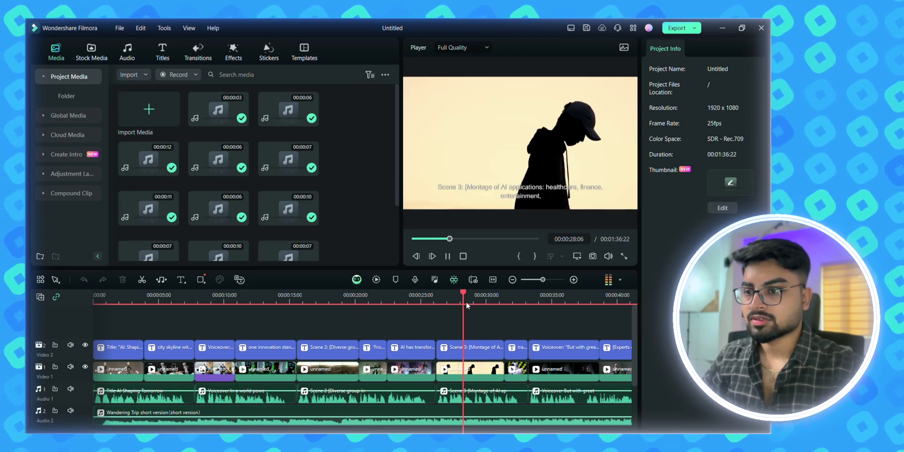
{"action": "key", "text": "space"}
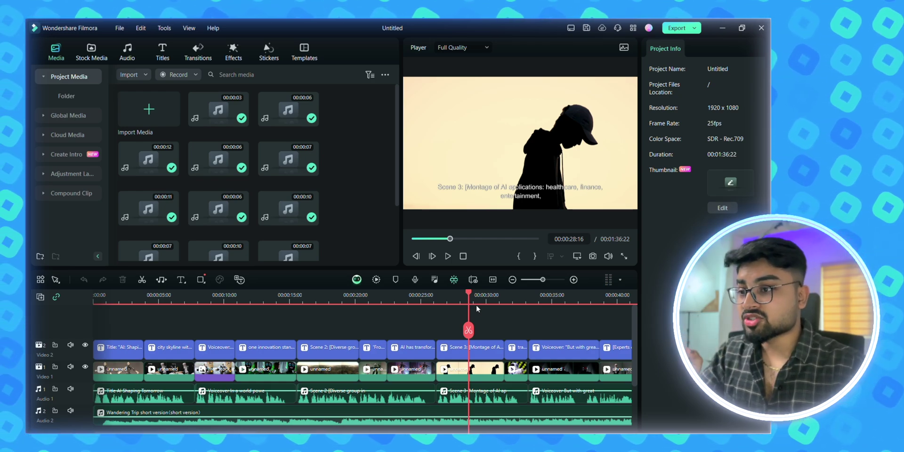
- Start a new empty project without saving the AI-generated one
{"action": "left_click", "coordinate": [667, 29]}
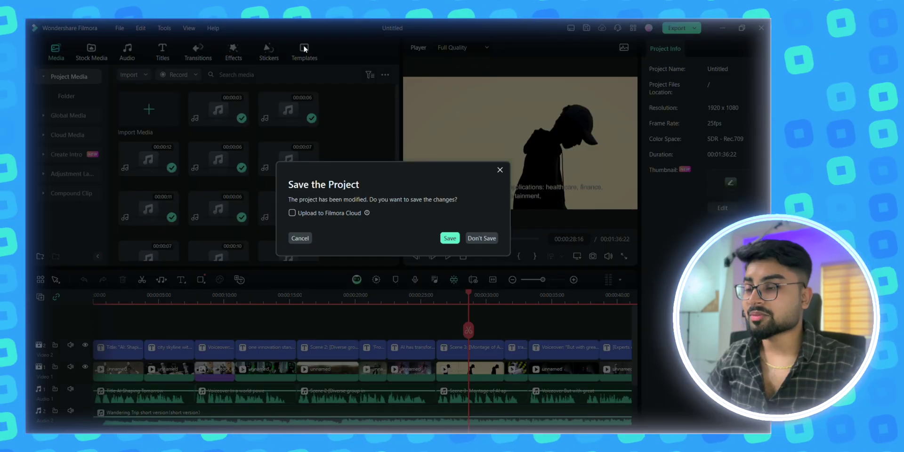
{"action": "left_click", "coordinate": [471, 237]}
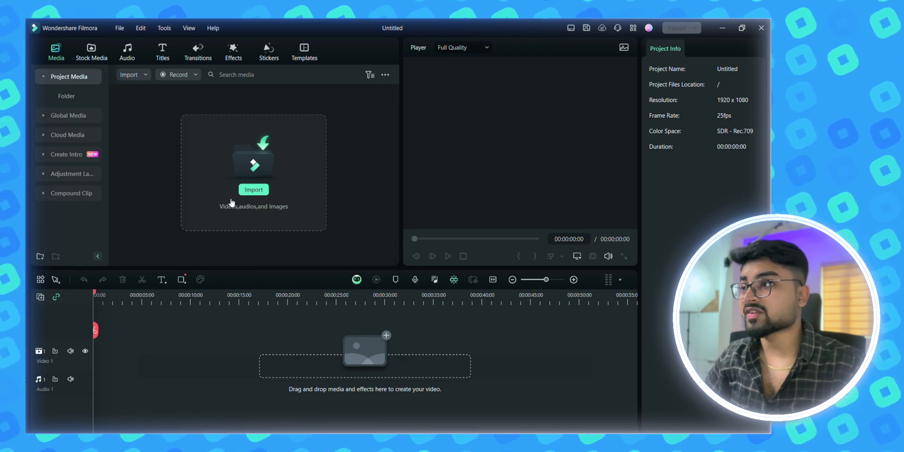
- Import the four MVI_4190 clips, both IMG_7758 clips and IMG_8498 from Downloads, and create proxy files for them
{"action": "left_click", "coordinate": [253, 190]}
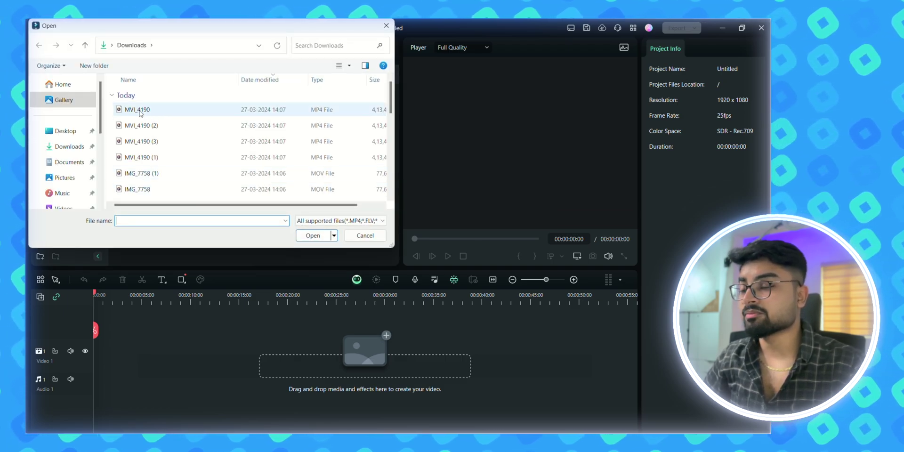
{"action": "left_click_drag", "start_coordinate": [110, 104], "coordinate": [142, 200]}
{"action": "left_click", "coordinate": [313, 235]}
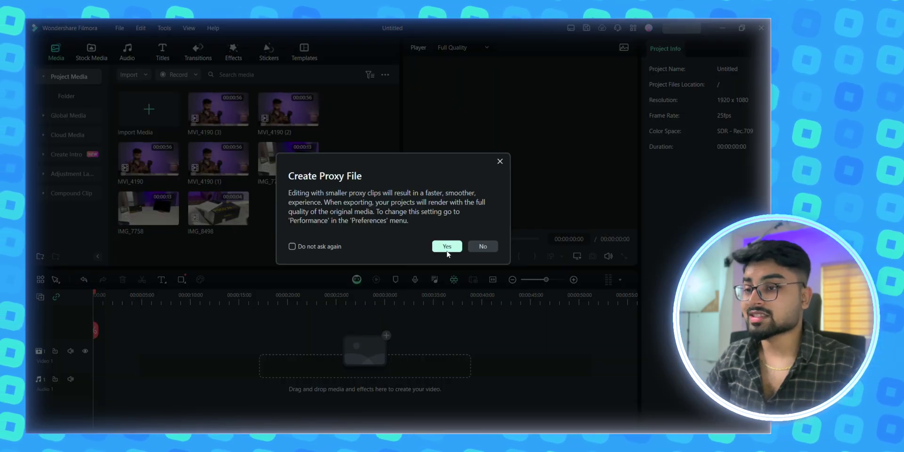
{"action": "left_click", "coordinate": [447, 247]}
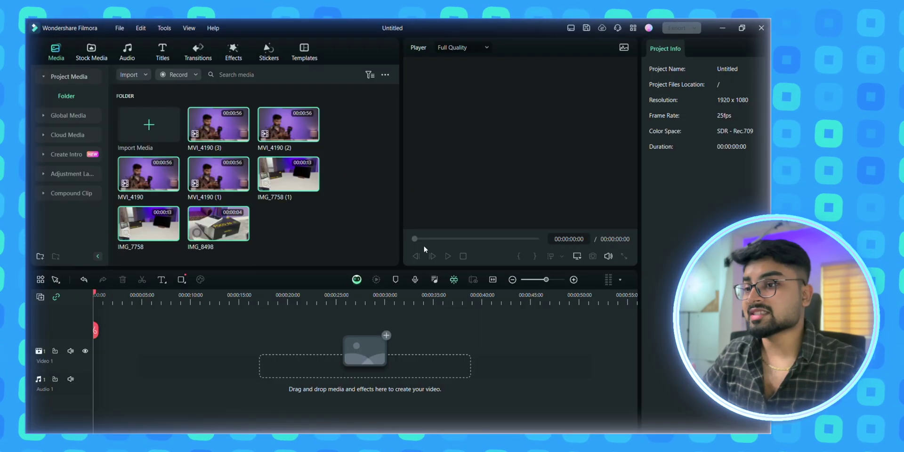
- Place MVI_4190 (3) at the timeline start, with IMG_7758 (1) at about 8 s and IMG_8498 at about 26 s on the track above
{"action": "left_click_drag", "start_coordinate": [218, 125], "coordinate": [106, 344]}
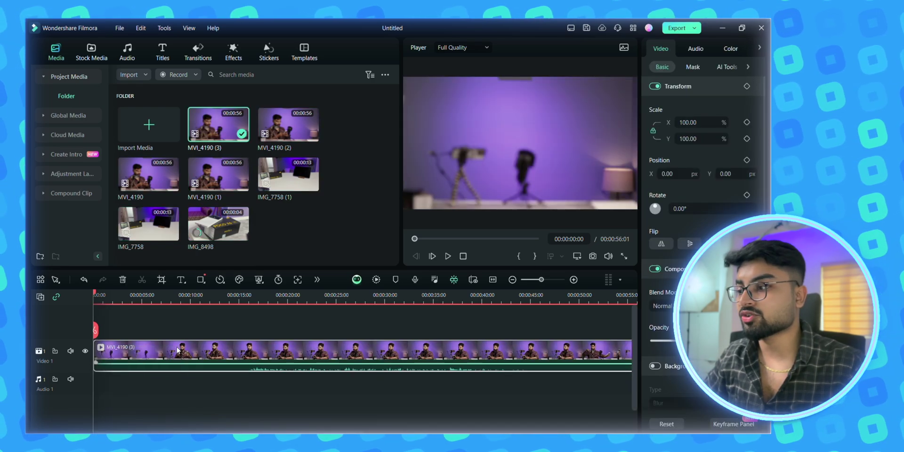
{"action": "left_click_drag", "start_coordinate": [288, 176], "coordinate": [174, 324]}
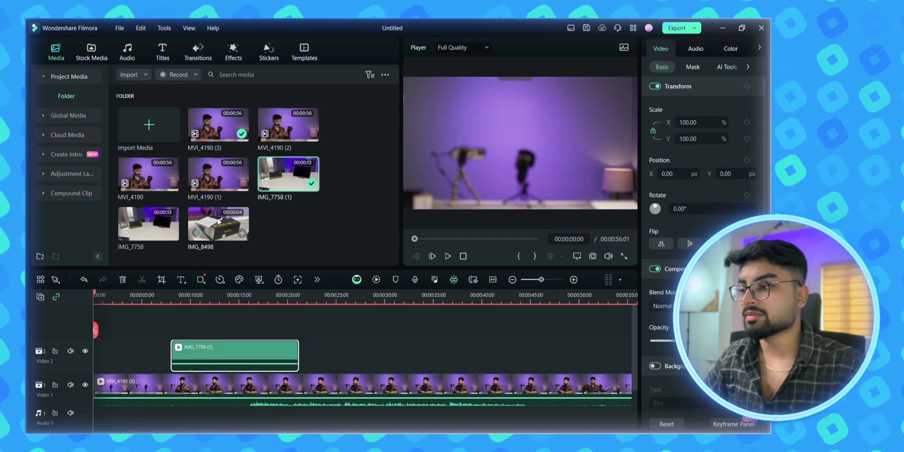
{"action": "left_click_drag", "start_coordinate": [218, 224], "coordinate": [351, 364]}
{"action": "left_click", "coordinate": [306, 336]}
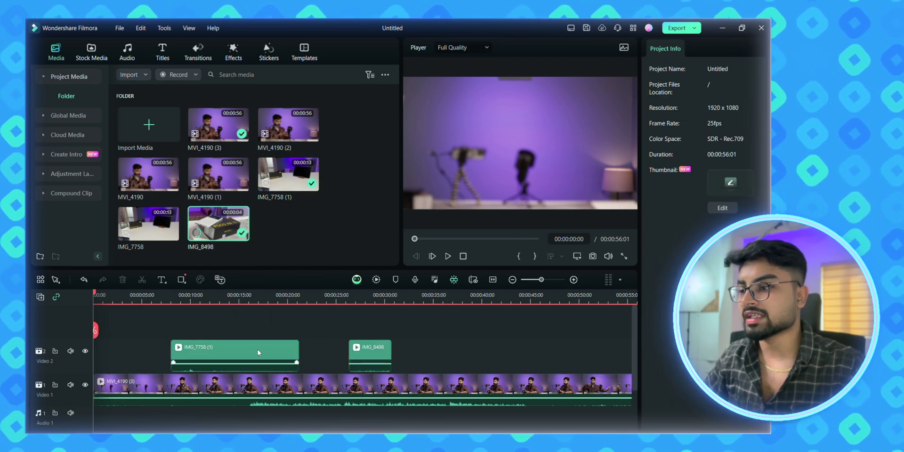
- Move the IMG_7758 (1) clip on the upper track behind IMG_8498, starting at about 34 s
{"action": "left_click_drag", "start_coordinate": [297, 353], "coordinate": [553, 354]}
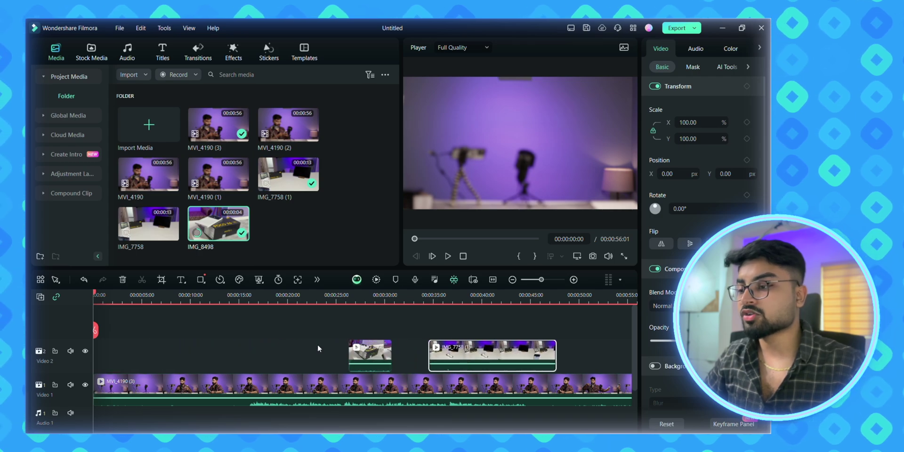
{"action": "left_click", "coordinate": [249, 354]}
{"action": "left_click", "coordinate": [249, 318]}
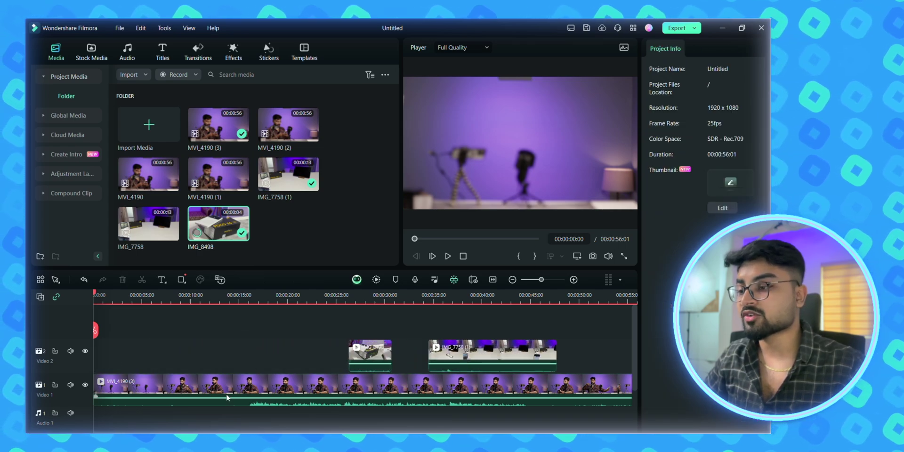
- Split MVI_4190 (3) at about 16 s where the speech begins and delete the part before the cut
{"action": "left_click_drag", "start_coordinate": [95, 330], "coordinate": [250, 348]}
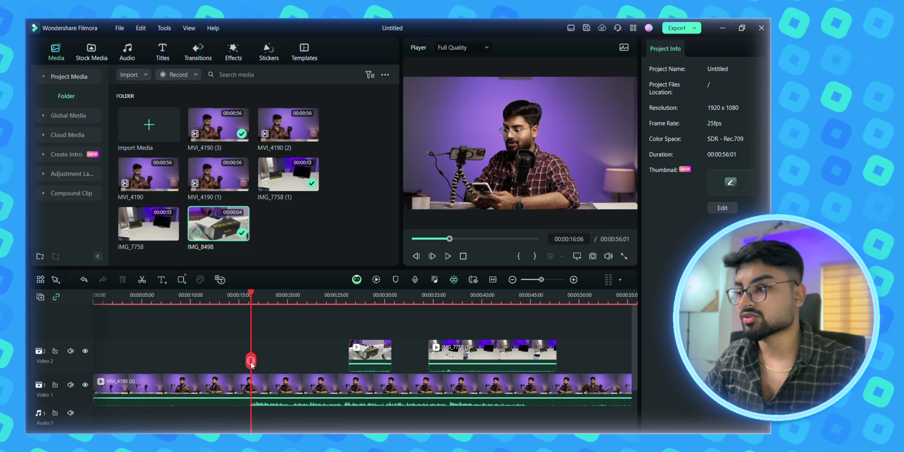
{"action": "scroll", "coordinate": [280, 302], "scroll_direction": "up", "scroll_amount": 2}
{"action": "scroll", "coordinate": [280, 301], "scroll_direction": "down", "scroll_amount": 3}
{"action": "scroll", "coordinate": [281, 301], "scroll_direction": "down", "scroll_amount": 1}
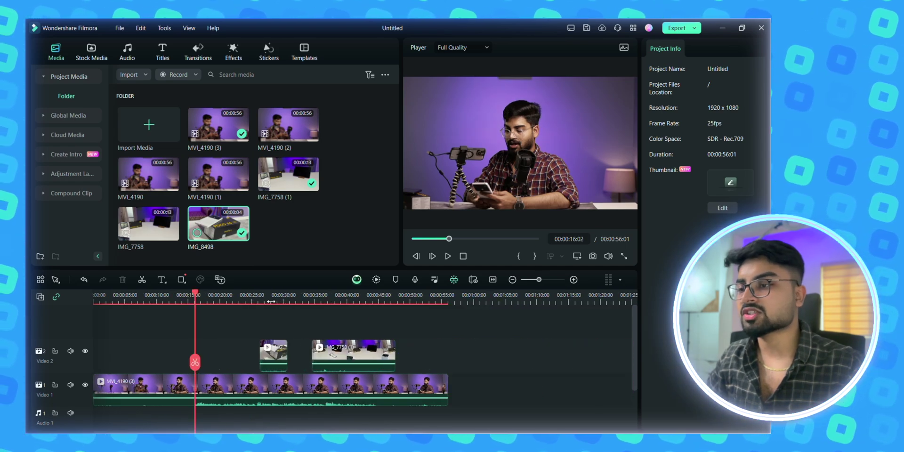
{"action": "left_click", "coordinate": [195, 363]}
{"action": "left_click", "coordinate": [166, 395]}
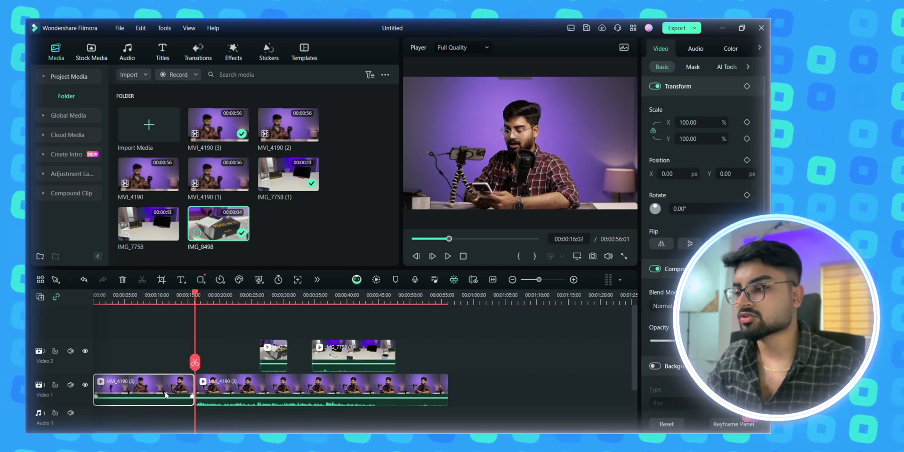
{"action": "key", "text": "Delete"}
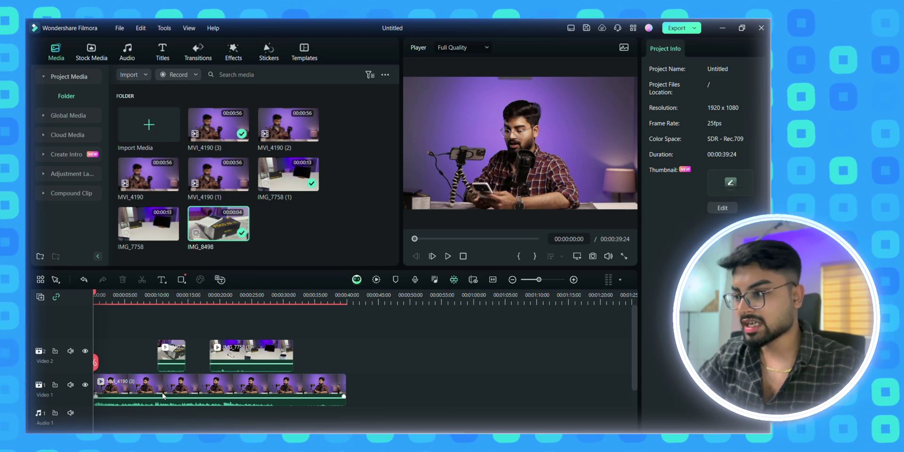
- Scrub the timeline to about 9 s, just before the IMG_8498 clip, to preview the trimmed footage
{"action": "left_click", "coordinate": [140, 344]}
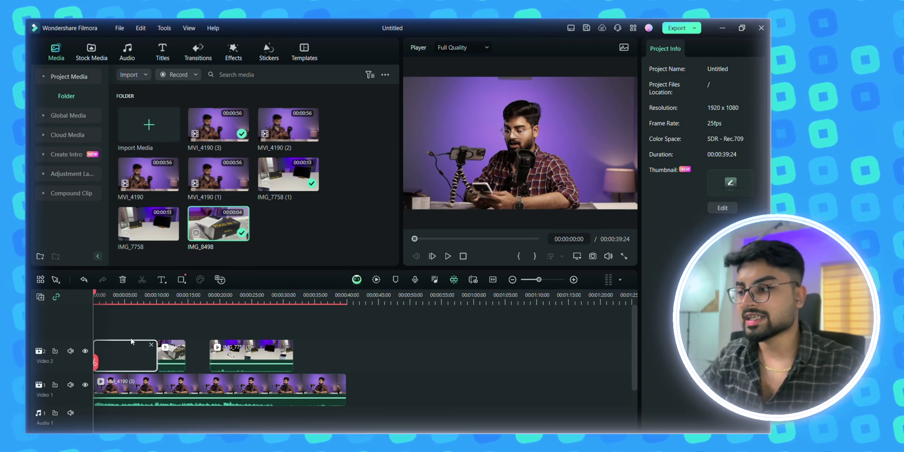
{"action": "left_click", "coordinate": [141, 320]}
{"action": "left_click", "coordinate": [158, 296]}
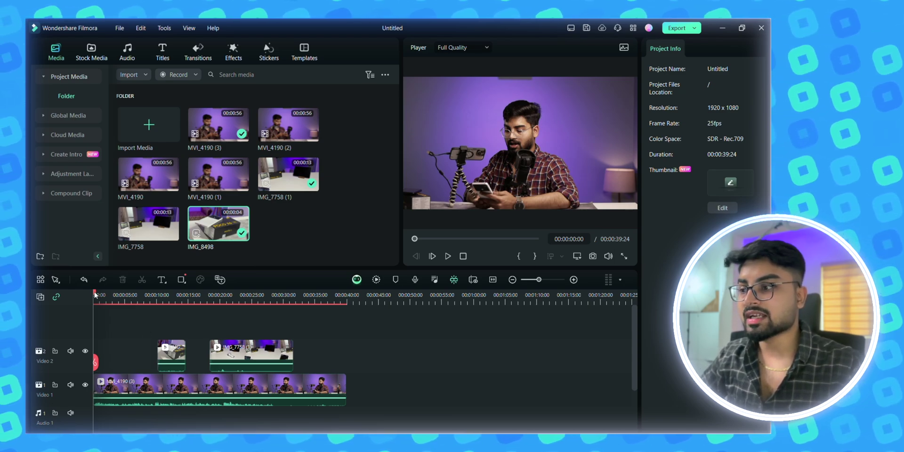
{"action": "mouse_move", "coordinate": [159, 299]}
{"action": "left_mouse_down"}
{"action": "mouse_move", "coordinate": [192, 302]}
{"action": "mouse_move", "coordinate": [152, 309]}
{"action": "left_mouse_up"}
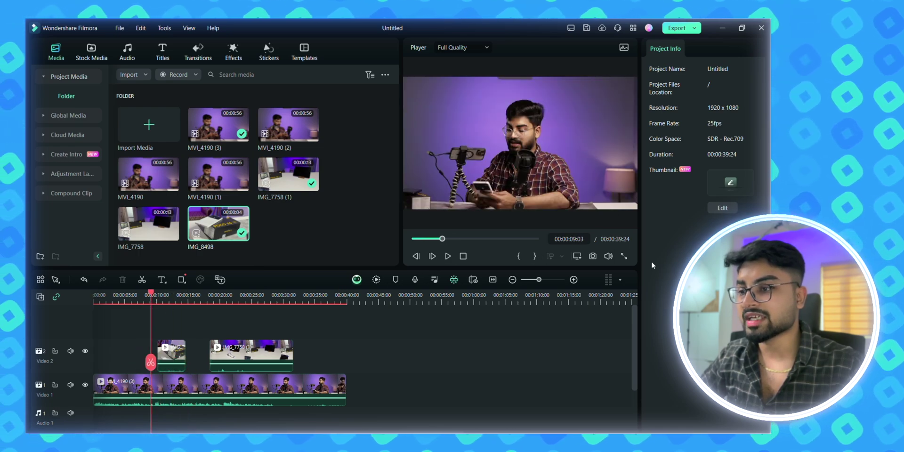
- Mute the preview sound and play the timeline from about 9 s past the IMG_8498 clip to about 17 s
{"action": "left_click", "coordinate": [608, 256]}
{"action": "left_click", "coordinate": [448, 256]}
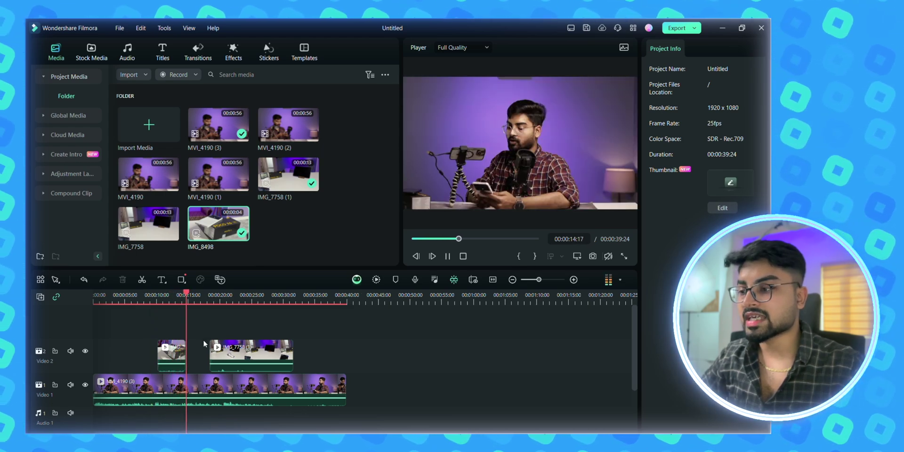
{"action": "left_click", "coordinate": [231, 354]}
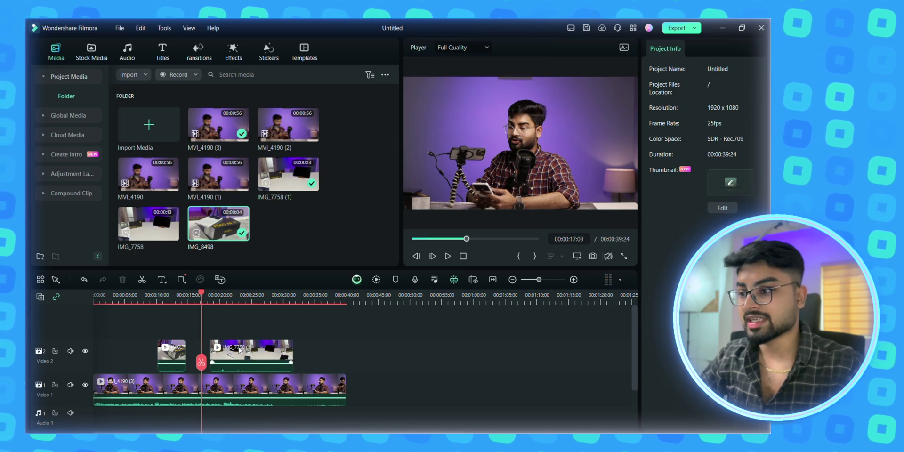
- Split the IMG_8498 clip at about 12 s and move its second part to a new track above, starting at about 20 s
{"action": "left_click_drag", "start_coordinate": [202, 360], "coordinate": [173, 358]}
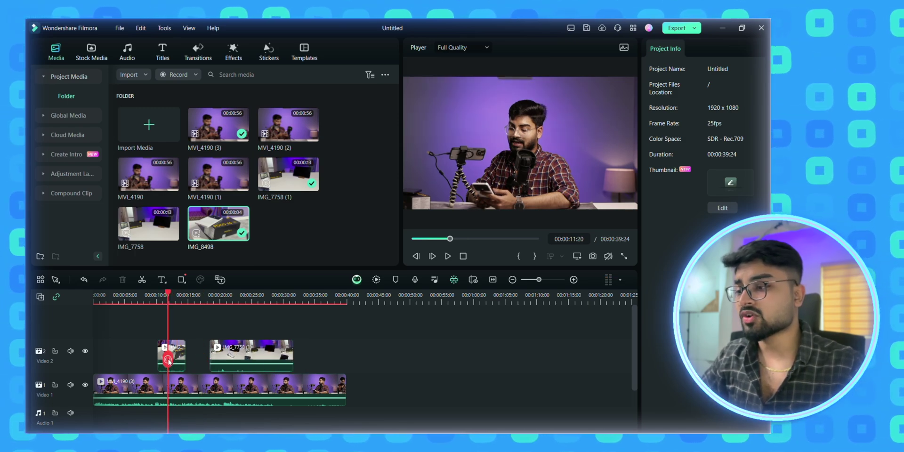
{"action": "left_click", "coordinate": [173, 358]}
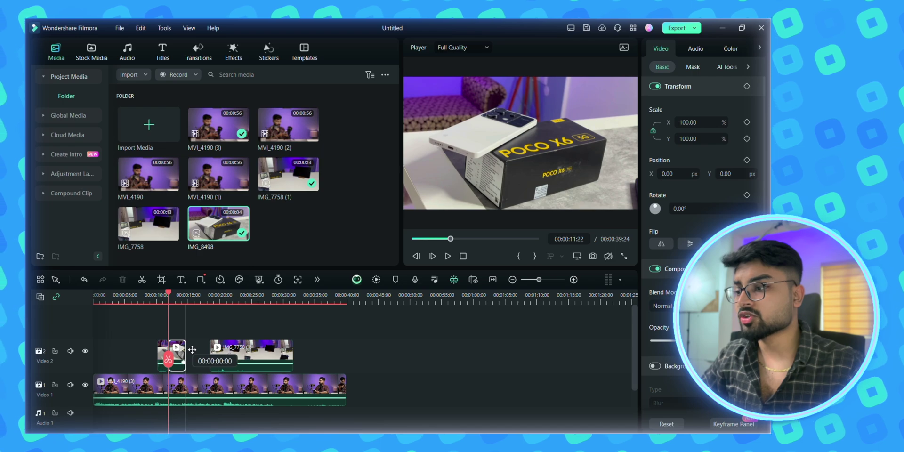
{"action": "left_click_drag", "start_coordinate": [180, 352], "coordinate": [231, 323]}
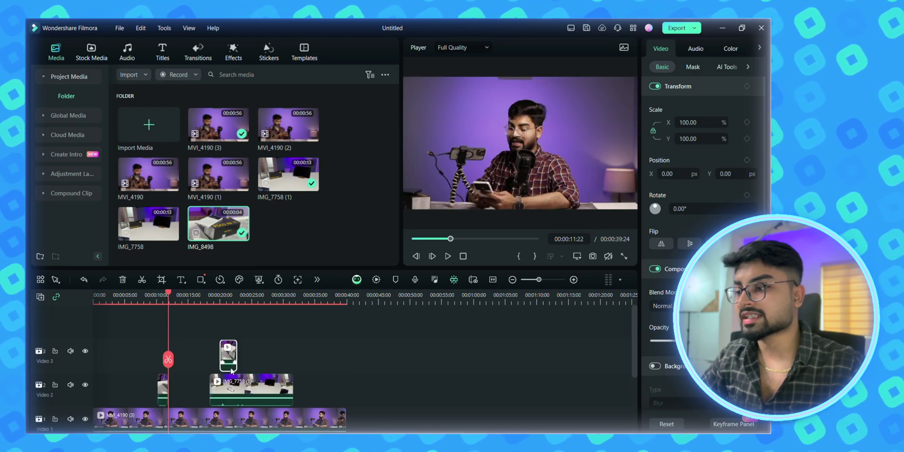
- Move the IMG_7758 (1) clip to a new track above the split IMG_8498 piece, starting at about 15.6 s
{"action": "left_click", "coordinate": [231, 387]}
{"action": "left_click_drag", "start_coordinate": [232, 387], "coordinate": [214, 353]}
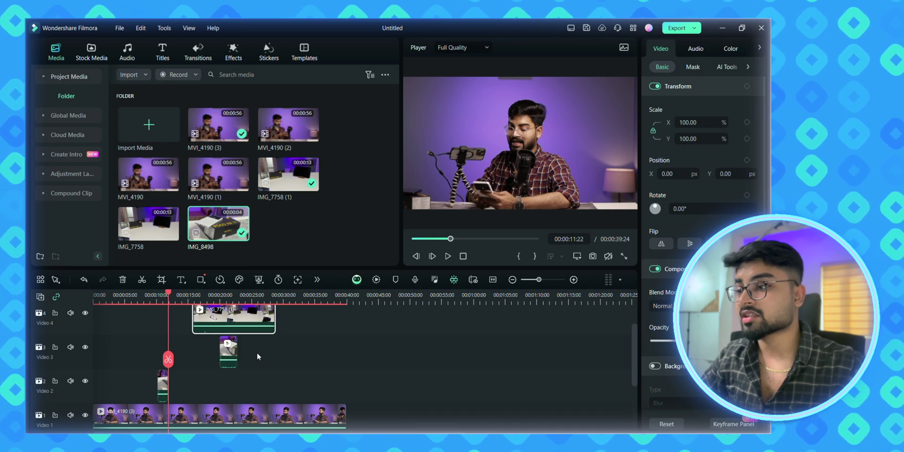
{"action": "scroll", "coordinate": [188, 327], "scroll_direction": "up", "scroll_amount": 2}
{"action": "left_click", "coordinate": [311, 328]}
- Examine the colour tools for the IMG_7758 (1) clip, including the Color Match comparison, HSL and Color Wheels settings
{"action": "left_click", "coordinate": [337, 352]}
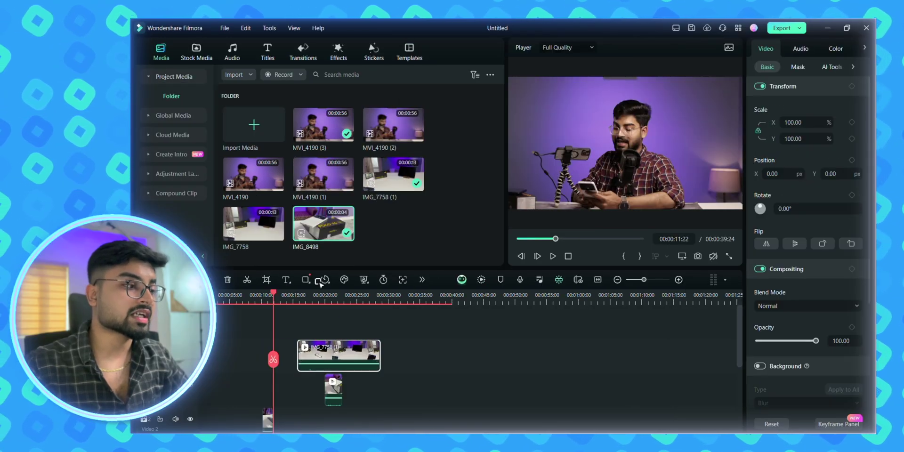
{"action": "left_click", "coordinate": [344, 281]}
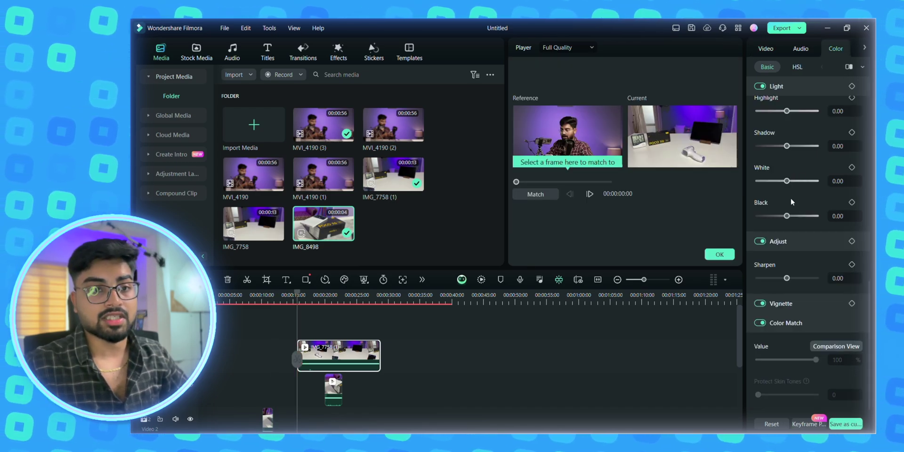
{"action": "left_click", "coordinate": [799, 68]}
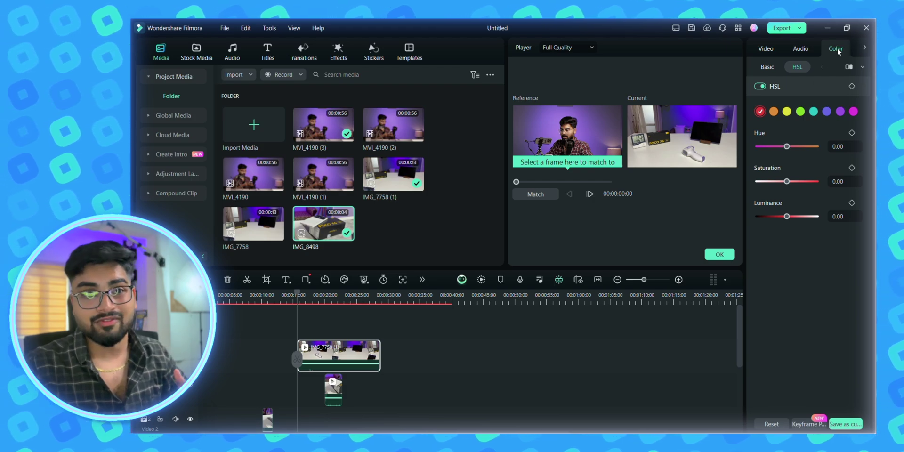
{"action": "left_click", "coordinate": [835, 67]}
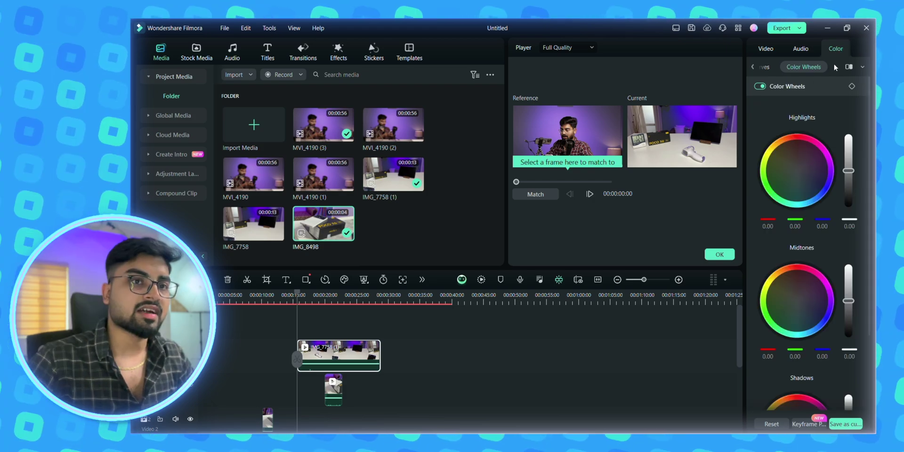
{"action": "left_click", "coordinate": [752, 67]}
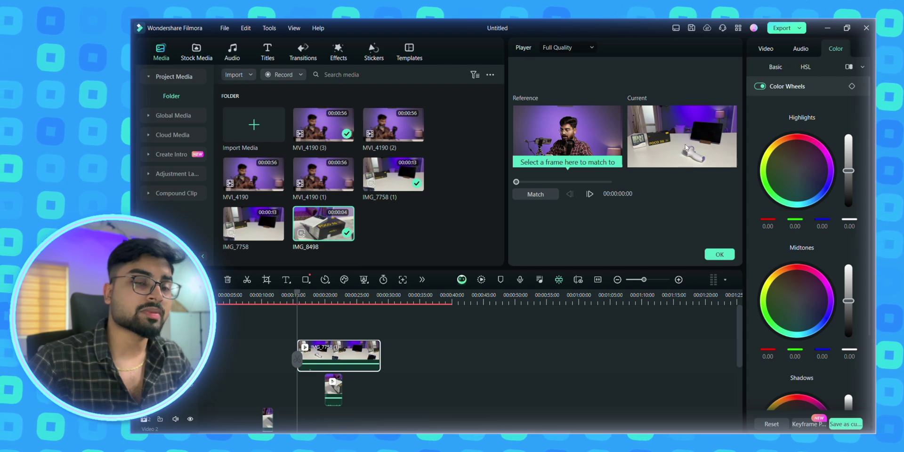
{"action": "left_click", "coordinate": [338, 310]}
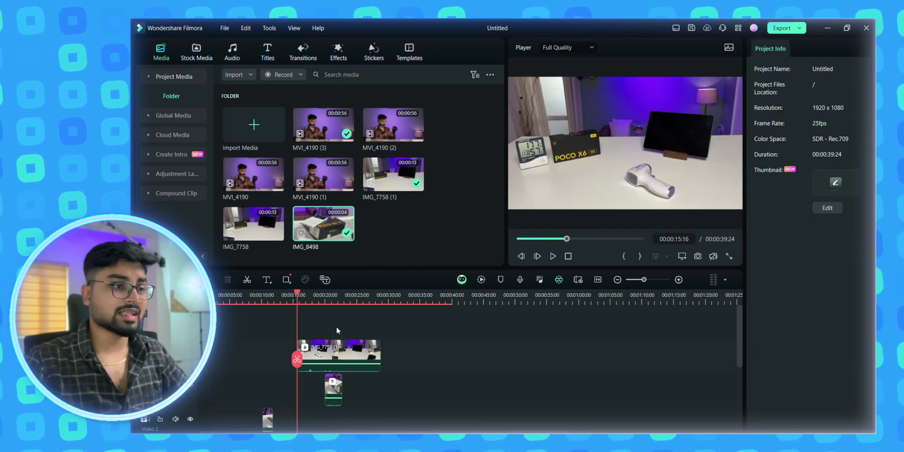
{"action": "left_click", "coordinate": [337, 349]}
{"action": "left_click", "coordinate": [335, 323]}
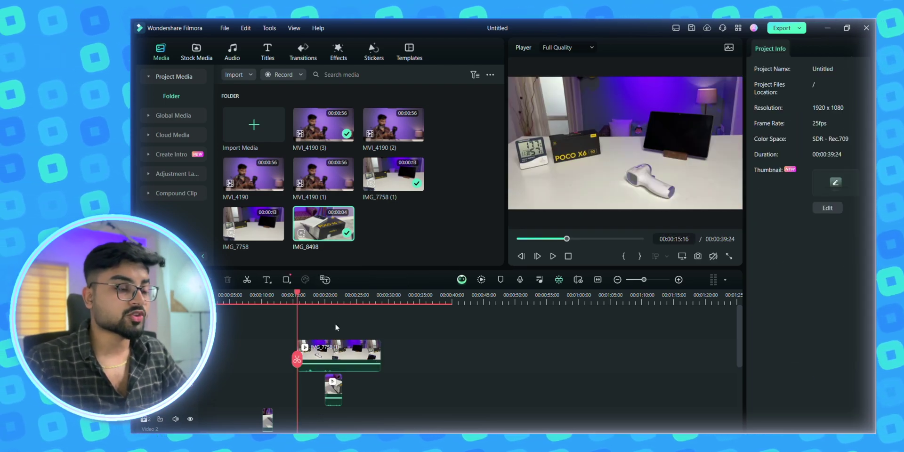
- Enable Motion Tracking for the IMG_7758 (1) clip and place the tracking box over the speaker's face at about 24 s
{"action": "left_click_drag", "start_coordinate": [298, 293], "coordinate": [348, 292]}
{"action": "left_click_drag", "start_coordinate": [745, 199], "coordinate": [694, 185]}
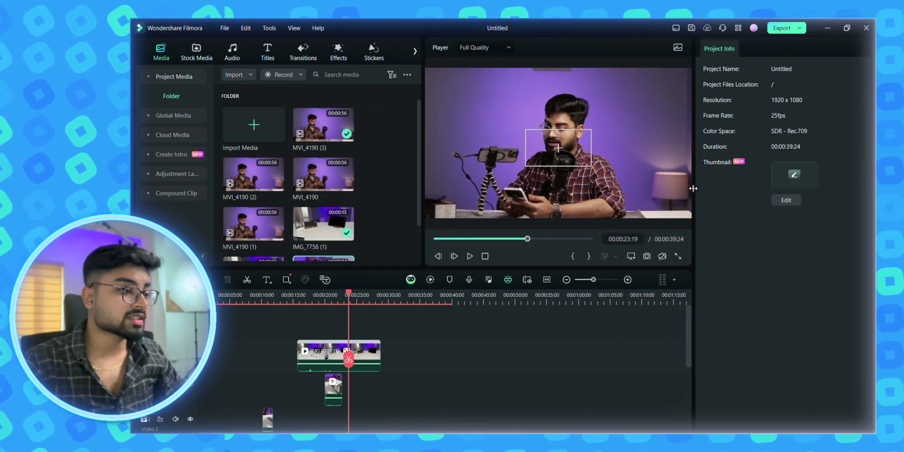
{"action": "left_click", "coordinate": [320, 360]}
{"action": "left_click", "coordinate": [364, 279]}
{"action": "left_click", "coordinate": [384, 307]}
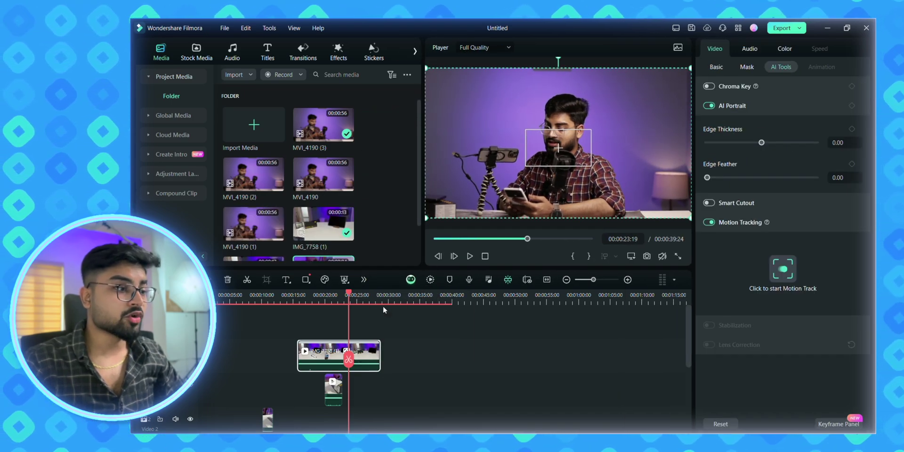
{"action": "left_click_drag", "start_coordinate": [561, 156], "coordinate": [563, 145]}
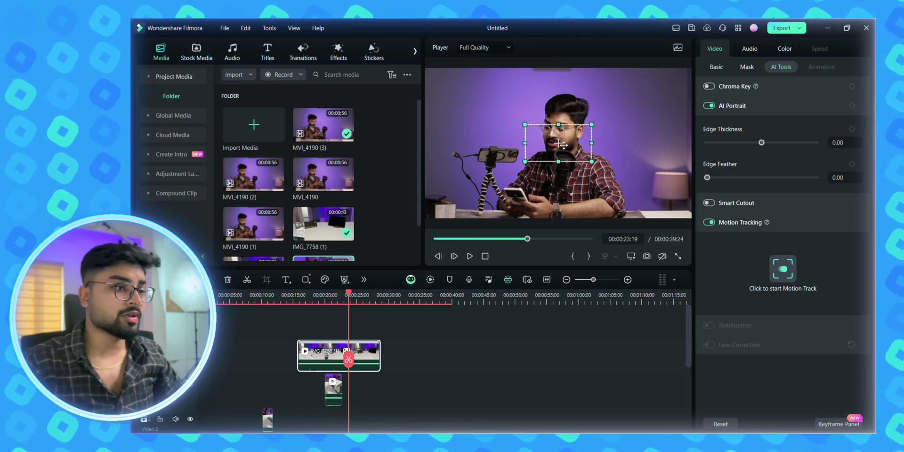
- Move IMG_7758 (1) behind the upper IMG_8498 piece, starting at about 24.5 s, and enable Motion Tracking for that IMG_8498 piece
{"action": "left_click", "coordinate": [311, 325]}
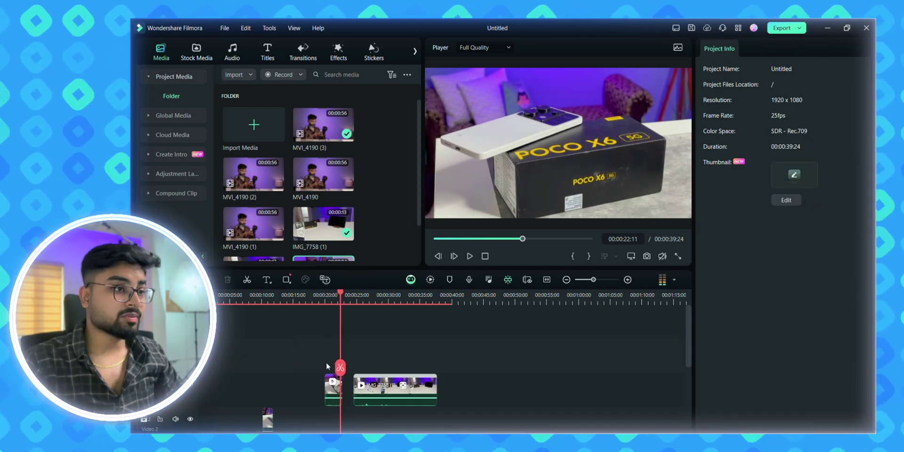
{"action": "left_click_drag", "start_coordinate": [339, 369], "coordinate": [323, 377]}
{"action": "left_click", "coordinate": [335, 386]}
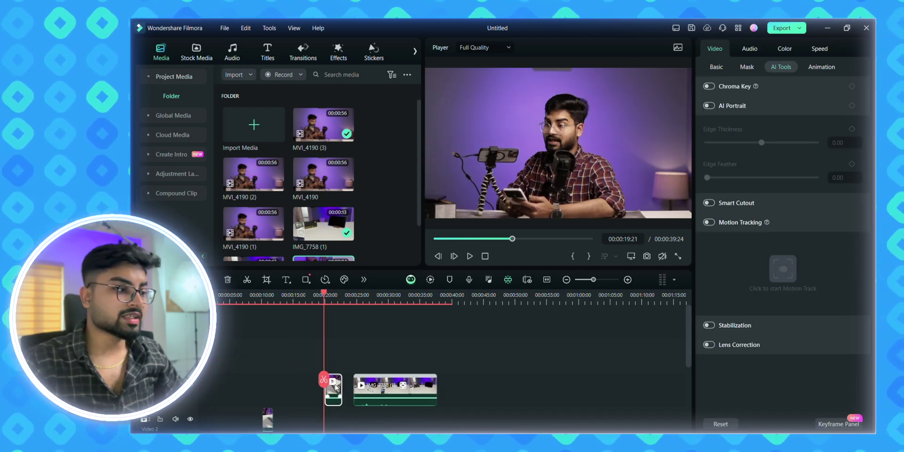
{"action": "left_click", "coordinate": [363, 280]}
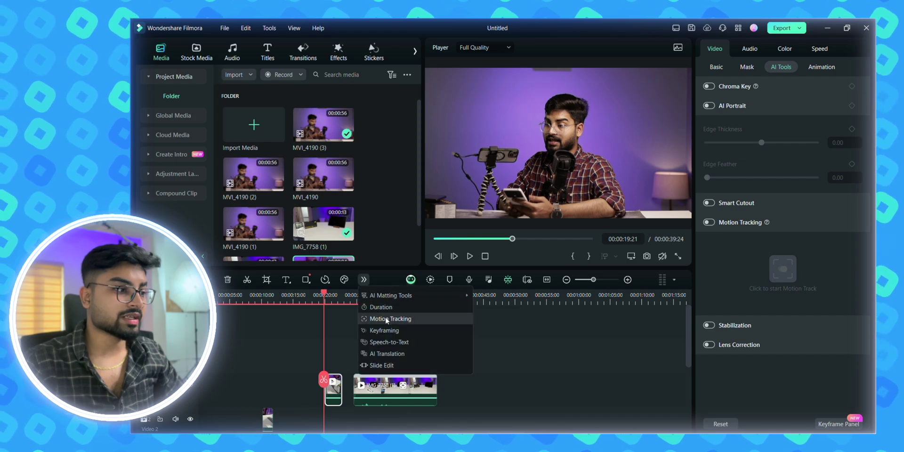
{"action": "left_click", "coordinate": [387, 319]}
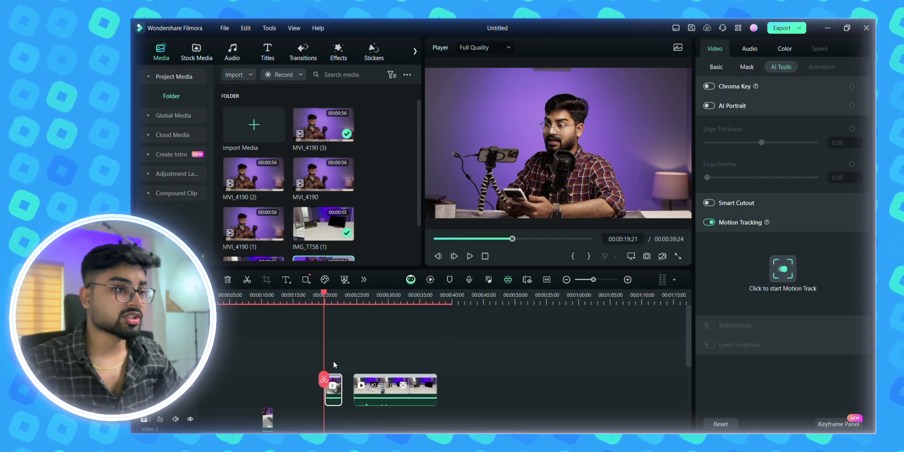
- Place the tracking box over the white phone at 21 s in the IMG_8498 piece and run the motion tracking analysis
{"action": "left_click_drag", "start_coordinate": [324, 379], "coordinate": [331, 381]}
{"action": "left_click", "coordinate": [557, 145]}
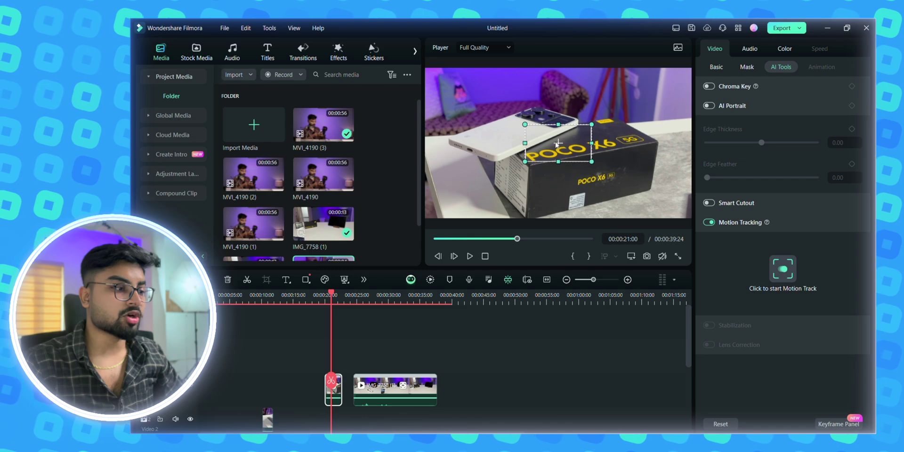
{"action": "mouse_move", "coordinate": [534, 130]}
{"action": "left_mouse_down"}
{"action": "mouse_move", "coordinate": [513, 119]}
{"action": "mouse_move", "coordinate": [518, 134]}
{"action": "left_mouse_up"}
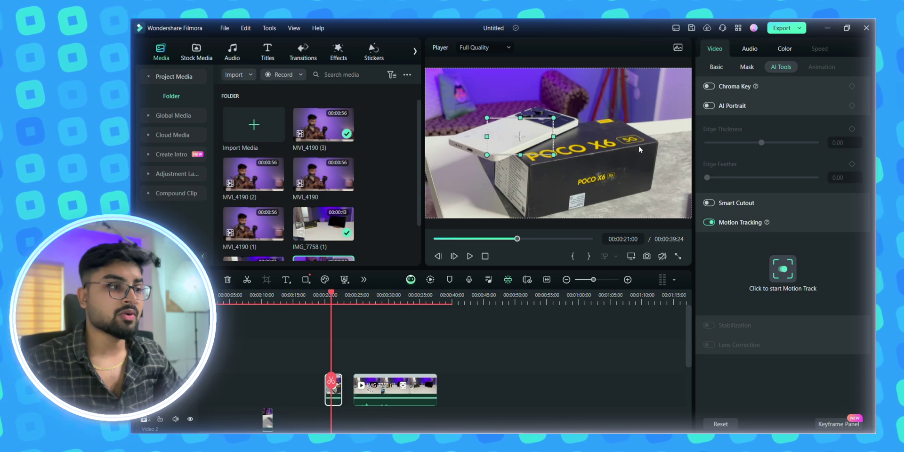
{"action": "left_click", "coordinate": [783, 270]}
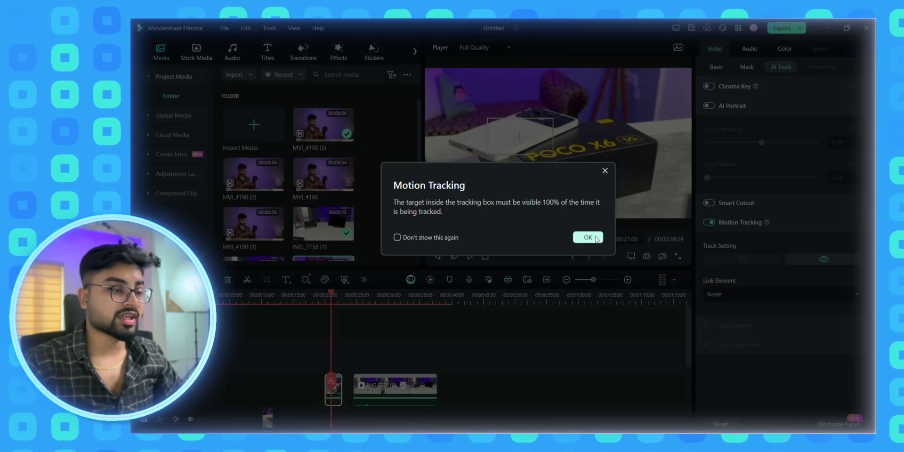
{"action": "left_click", "coordinate": [588, 238]}
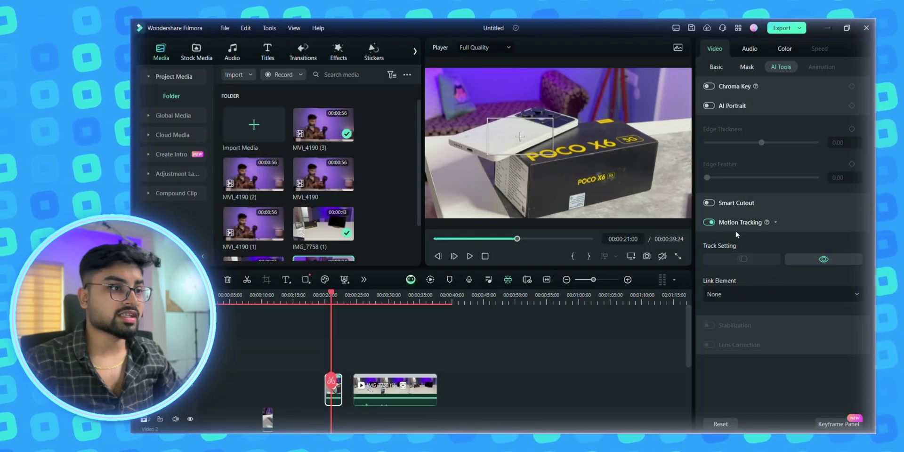
- Link the image Screenshot (1), imported from the computer's Gallery folder, to the motion track as its element
{"action": "left_click", "coordinate": [765, 293]}
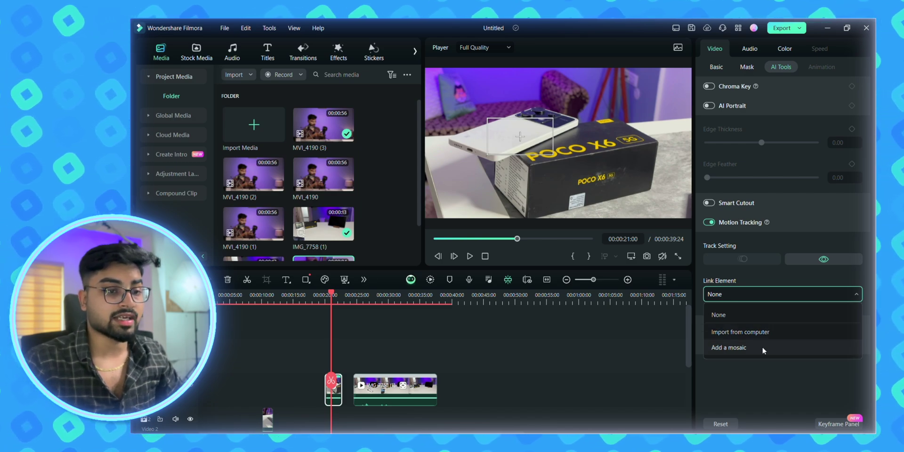
{"action": "left_click", "coordinate": [757, 332]}
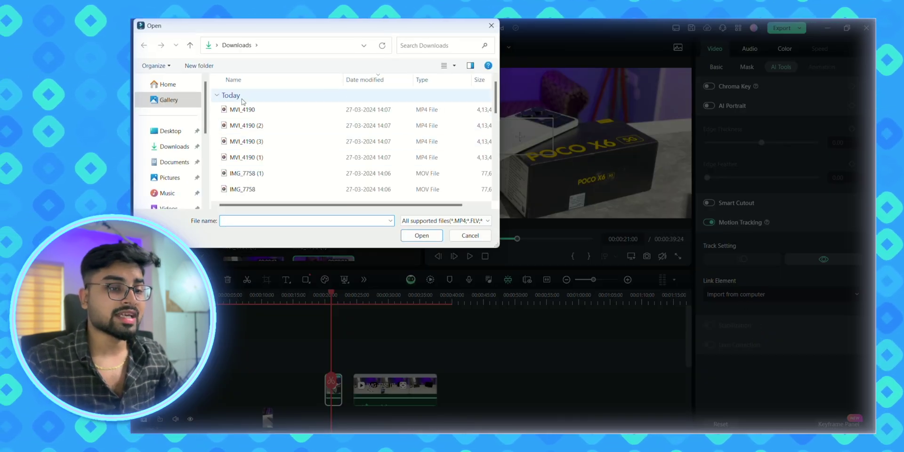
{"action": "left_click", "coordinate": [168, 100]}
{"action": "double_click", "coordinate": [244, 110]}
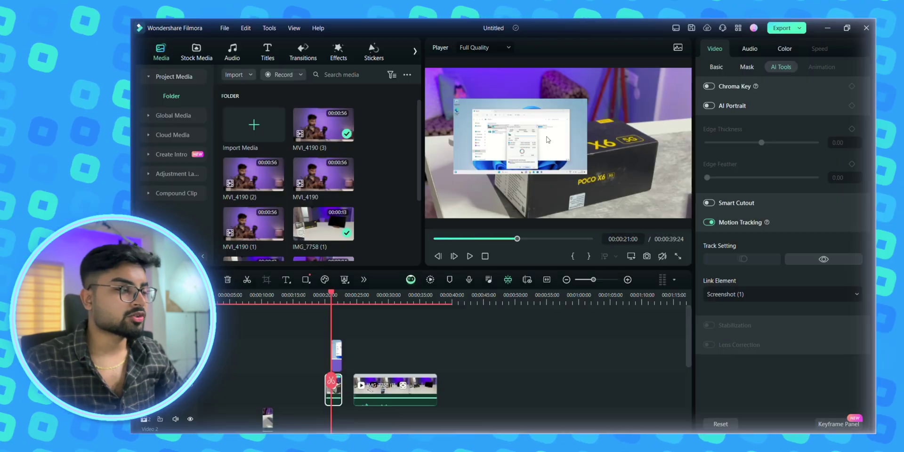
- Play back the tracked IMG_8498 piece from about 21 s to check how the linked screenshot follows the phone
{"action": "key", "text": "space"}
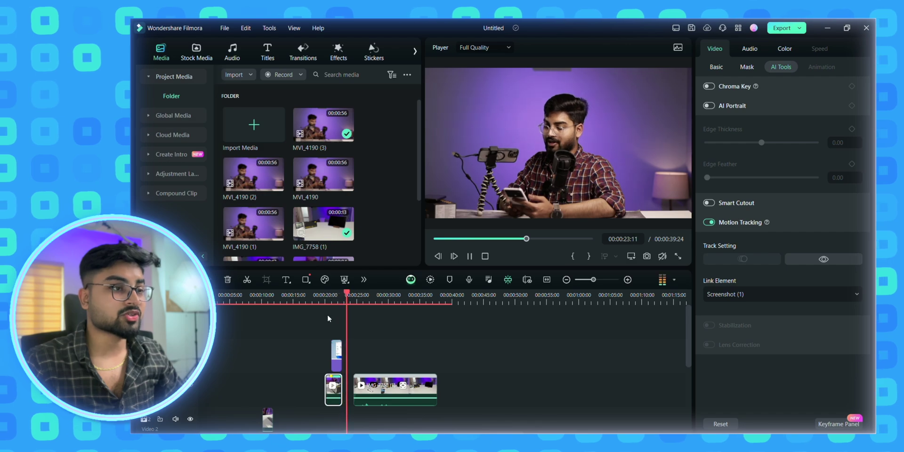
{"action": "left_click", "coordinate": [327, 319]}
{"action": "key", "text": "space"}
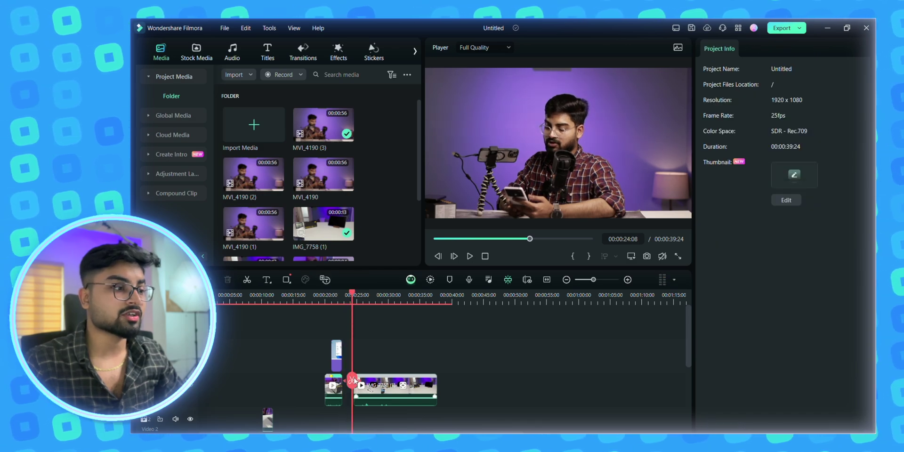
{"action": "left_click", "coordinate": [329, 354]}
{"action": "key", "text": "space"}
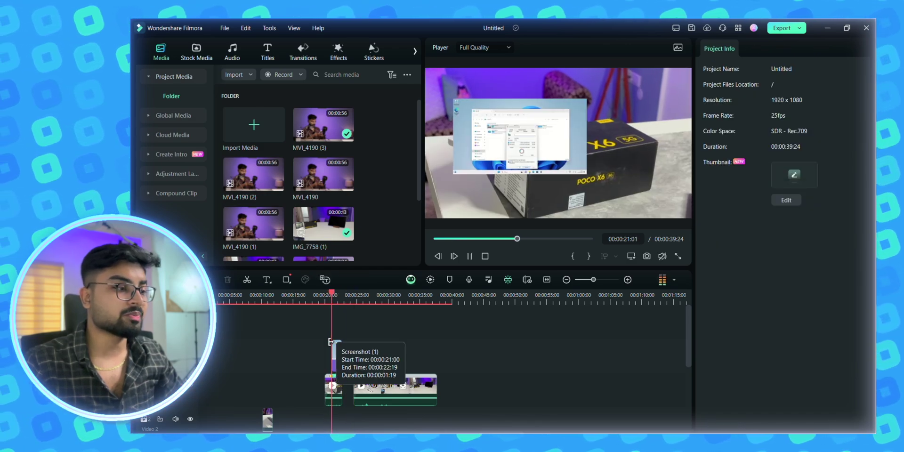
{"action": "key", "text": "space"}
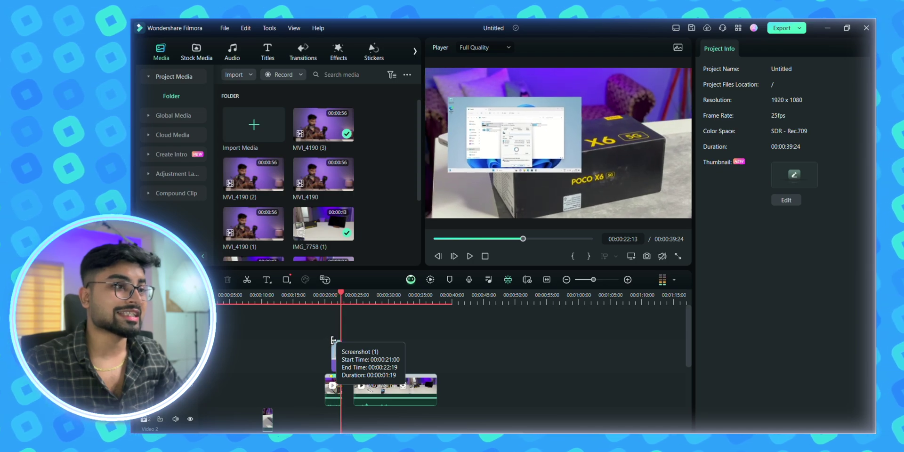
{"action": "left_click", "coordinate": [329, 355]}
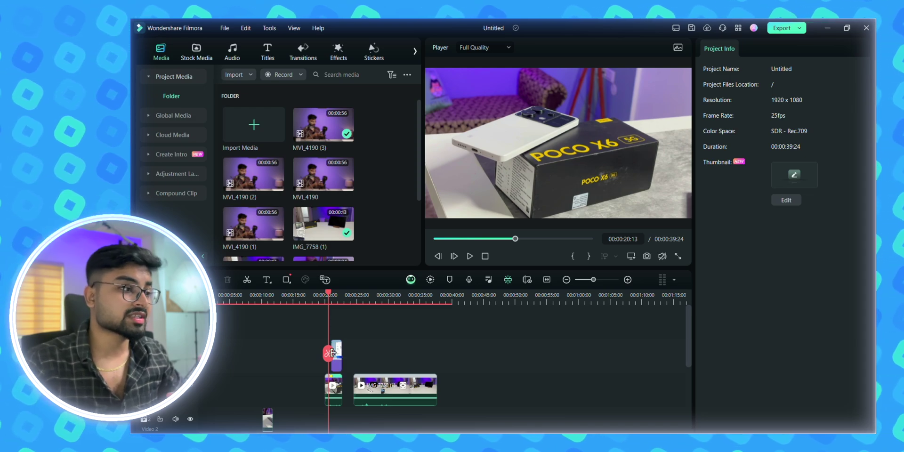
- Try to set up voice and text AI Translation for the IMG_7758 (1) clip with English (US) as source language
{"action": "left_click", "coordinate": [356, 379]}
{"action": "left_click", "coordinate": [364, 280]}
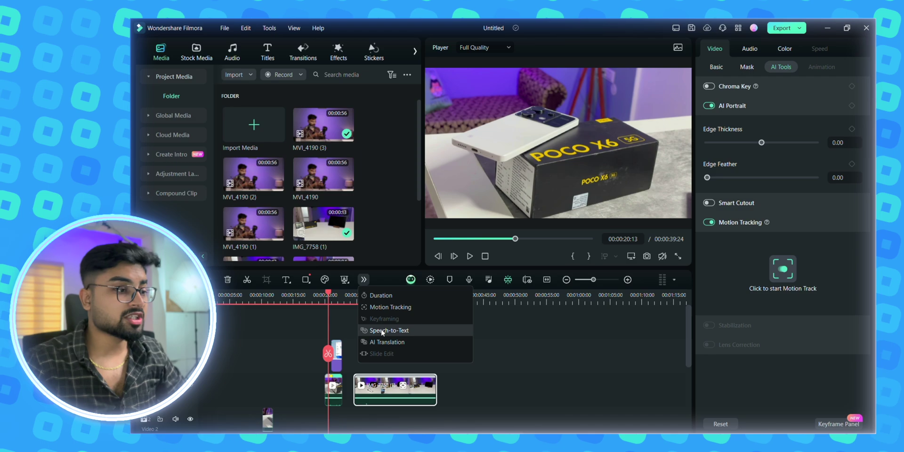
{"action": "left_click", "coordinate": [400, 343]}
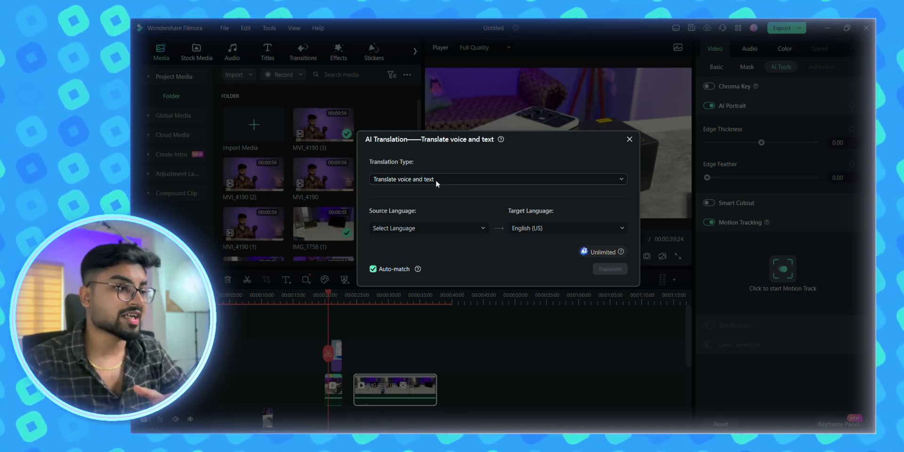
{"action": "left_click", "coordinate": [434, 229]}
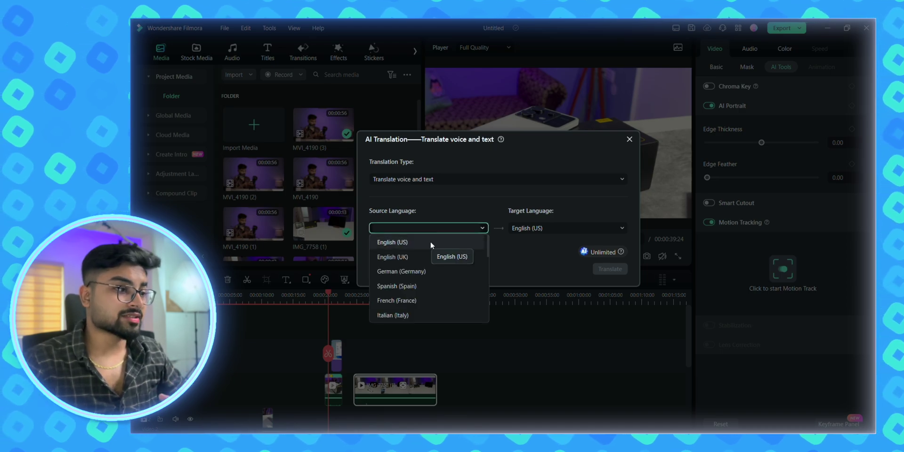
{"action": "left_click", "coordinate": [453, 241]}
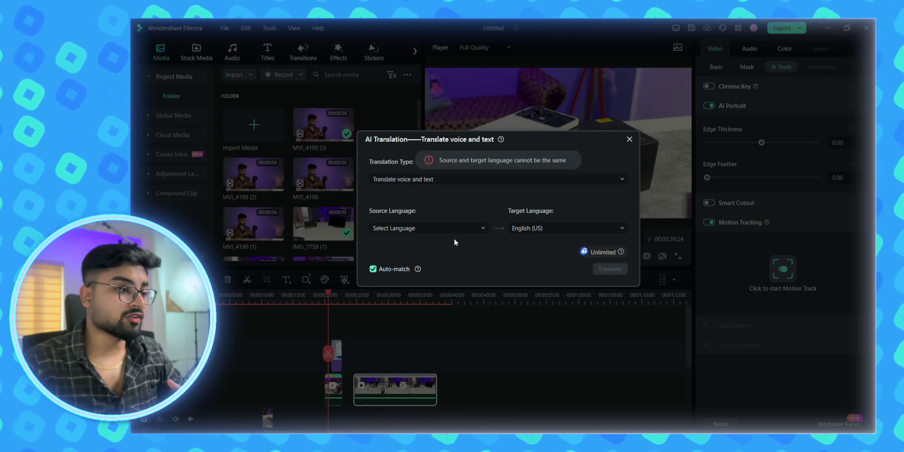
{"action": "left_click", "coordinate": [537, 232]}
{"action": "left_click", "coordinate": [478, 252]}
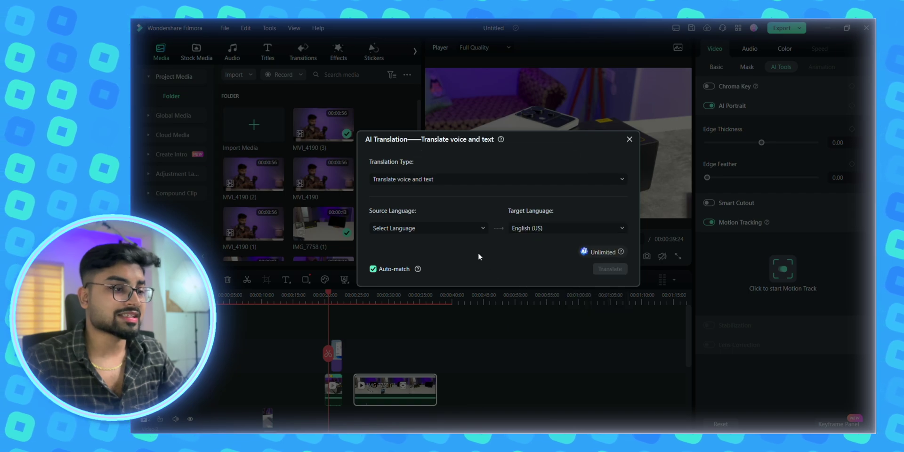
{"action": "left_click", "coordinate": [630, 140]}
{"action": "left_click", "coordinate": [362, 279]}
- Unlink the scale axes of the upper IMG_8498 piece, set its X scale to 92.86% and its X position to 58 px
{"action": "left_click", "coordinate": [334, 386]}
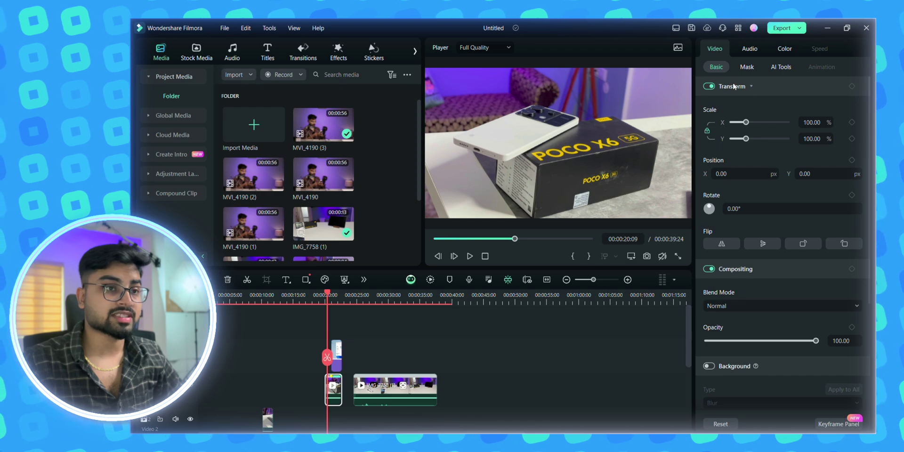
{"action": "left_click", "coordinate": [709, 132]}
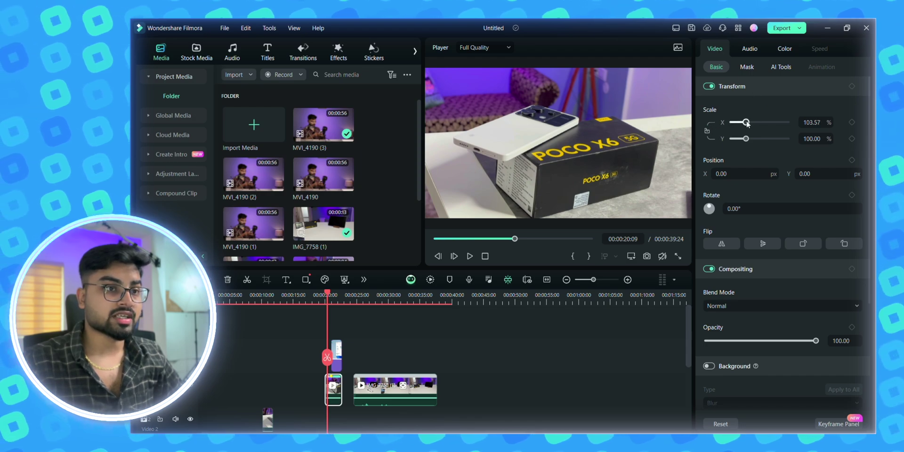
{"action": "mouse_move", "coordinate": [747, 122]}
{"action": "left_mouse_down"}
{"action": "mouse_move", "coordinate": [738, 123]}
{"action": "mouse_move", "coordinate": [746, 126]}
{"action": "left_mouse_up"}
{"action": "left_click", "coordinate": [740, 174]}
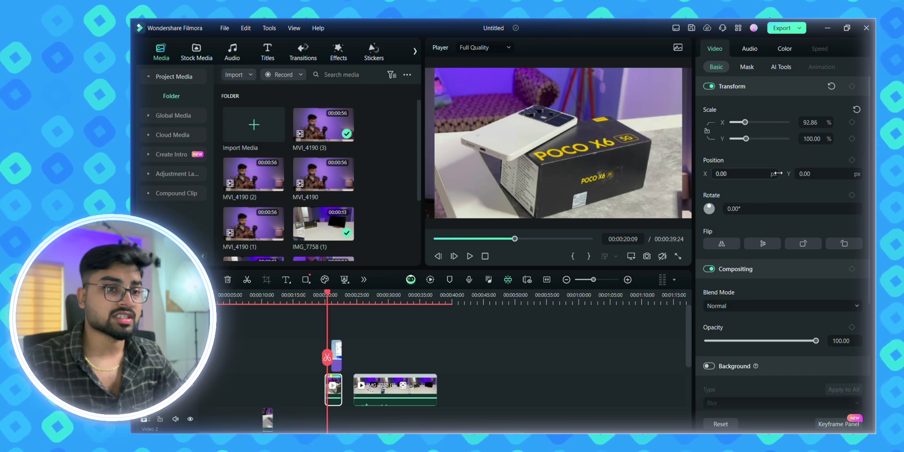
{"action": "type", "text": "-236"}
{"action": "key", "text": "Return"}
{"action": "left_click_drag", "start_coordinate": [542, 141], "coordinate": [582, 142]}
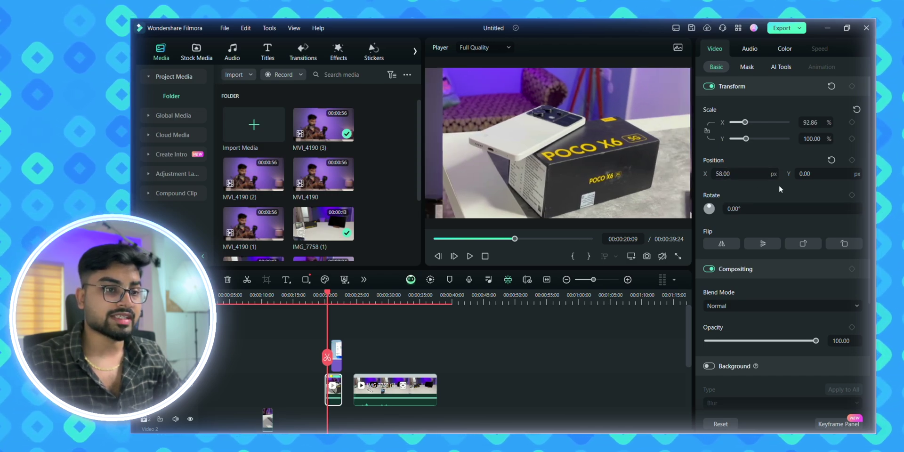
- Try the Background option with a 20% Basic Blur on the IMG_8498 piece and switch it back off
{"action": "scroll", "coordinate": [778, 202], "scroll_direction": "down", "scroll_amount": 2}
{"action": "scroll", "coordinate": [777, 220], "scroll_direction": "down", "scroll_amount": 2}
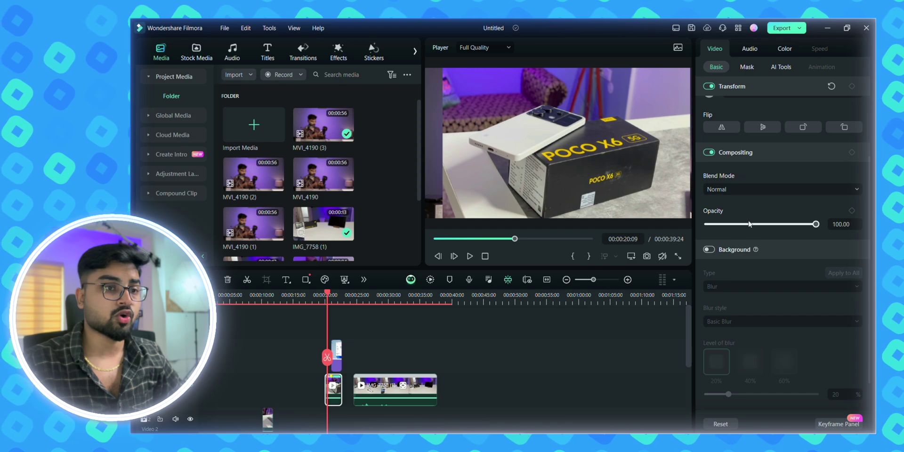
{"action": "mouse_move", "coordinate": [816, 224]}
{"action": "left_mouse_down"}
{"action": "mouse_move", "coordinate": [712, 224]}
{"action": "mouse_move", "coordinate": [829, 222]}
{"action": "left_mouse_up"}
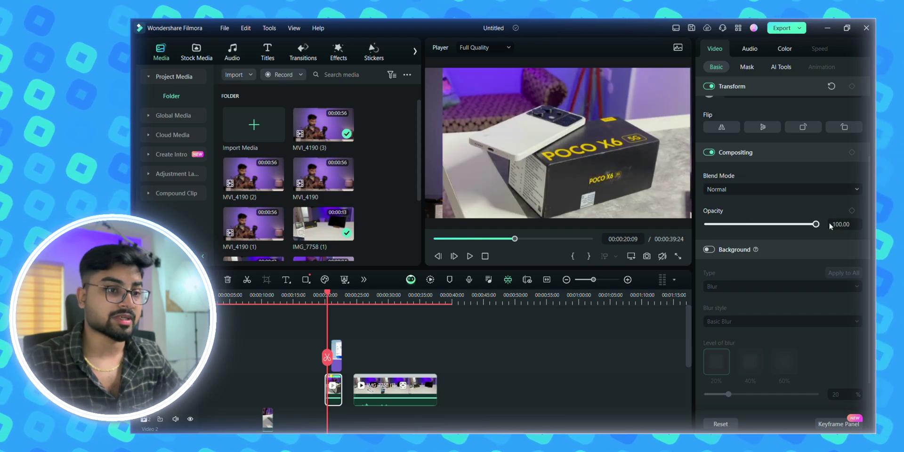
{"action": "scroll", "coordinate": [800, 236], "scroll_direction": "down", "scroll_amount": 1}
{"action": "left_click", "coordinate": [706, 211]}
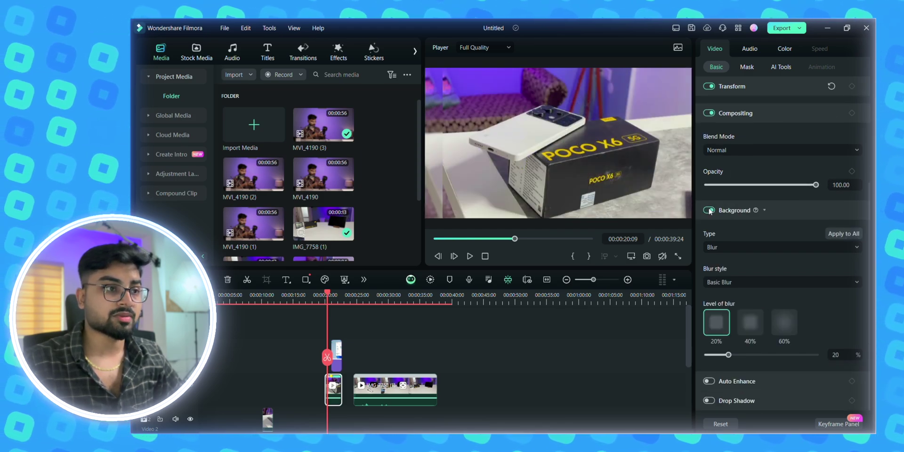
{"action": "left_click", "coordinate": [708, 210]}
{"action": "left_click", "coordinate": [710, 211]}
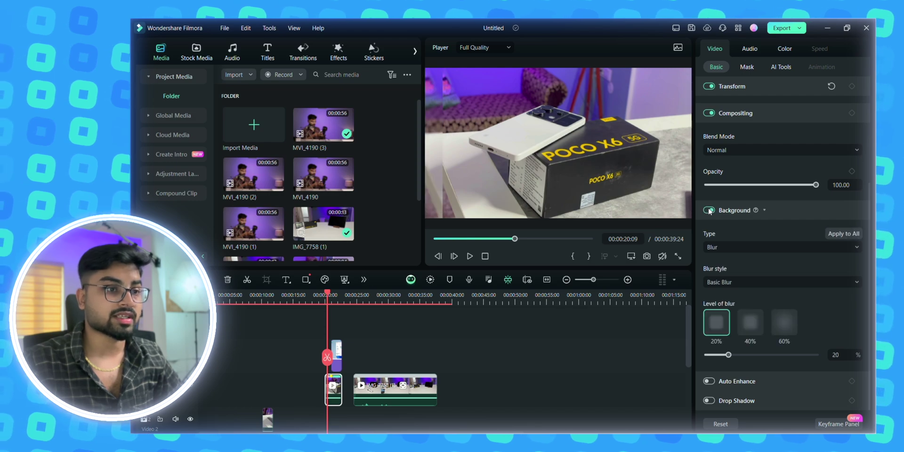
{"action": "left_click", "coordinate": [710, 211]}
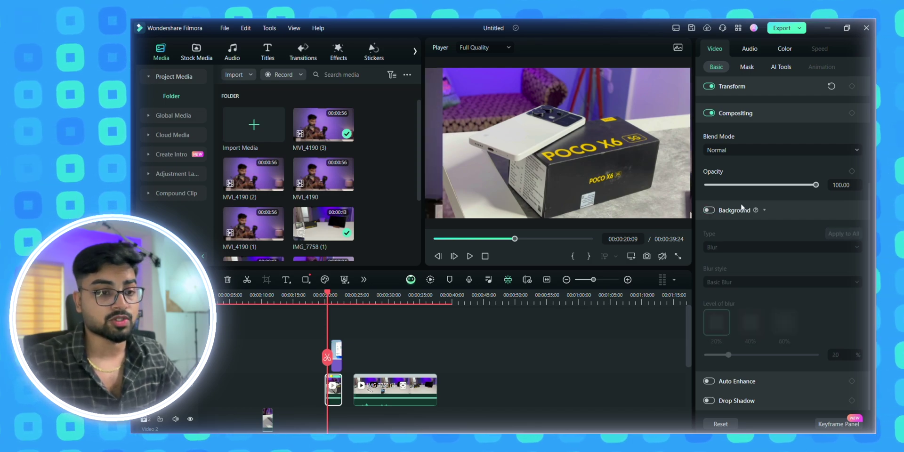
{"action": "scroll", "coordinate": [753, 245], "scroll_direction": "up", "scroll_amount": 1}
{"action": "scroll", "coordinate": [762, 266], "scroll_direction": "down", "scroll_amount": 1}
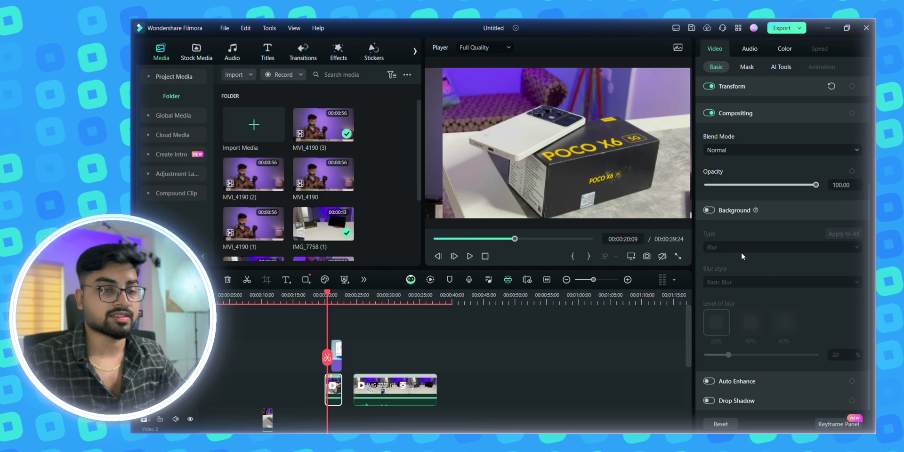
{"action": "scroll", "coordinate": [742, 252], "scroll_direction": "up", "scroll_amount": 3}
{"action": "scroll", "coordinate": [741, 253], "scroll_direction": "down", "scroll_amount": 3}
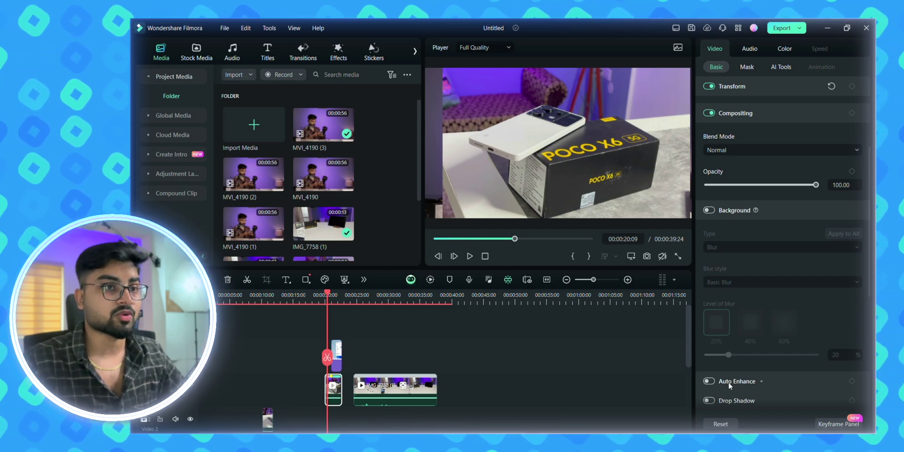
- Apply an ellipse mask to the IMG_8498 piece, with a height of about 44.86% and an X position of about -147.69 px
{"action": "left_click", "coordinate": [747, 67]}
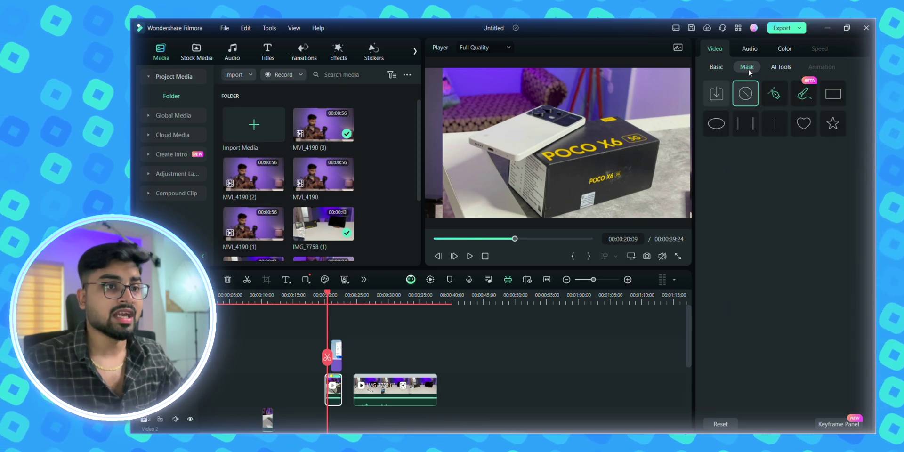
{"action": "left_click", "coordinate": [716, 122]}
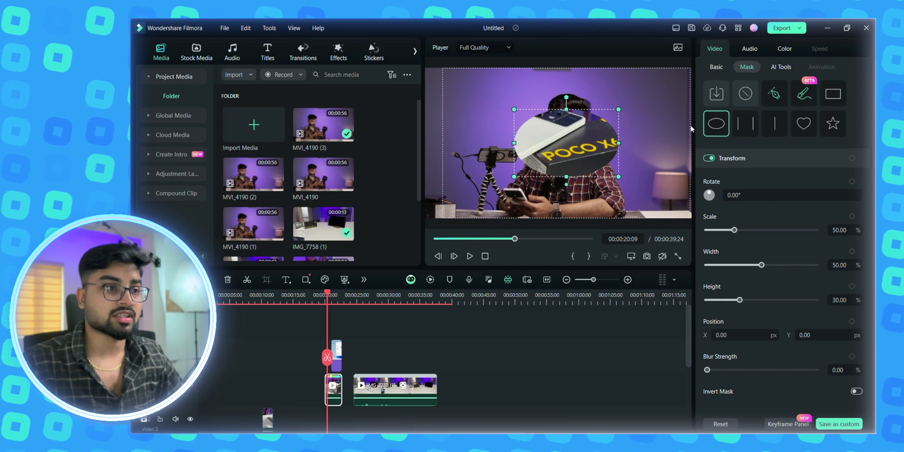
{"action": "mouse_move", "coordinate": [567, 110]}
{"action": "left_mouse_down"}
{"action": "mouse_move", "coordinate": [569, 93]}
{"action": "mouse_move", "coordinate": [568, 111]}
{"action": "mouse_move", "coordinate": [551, 111]}
{"action": "left_mouse_up"}
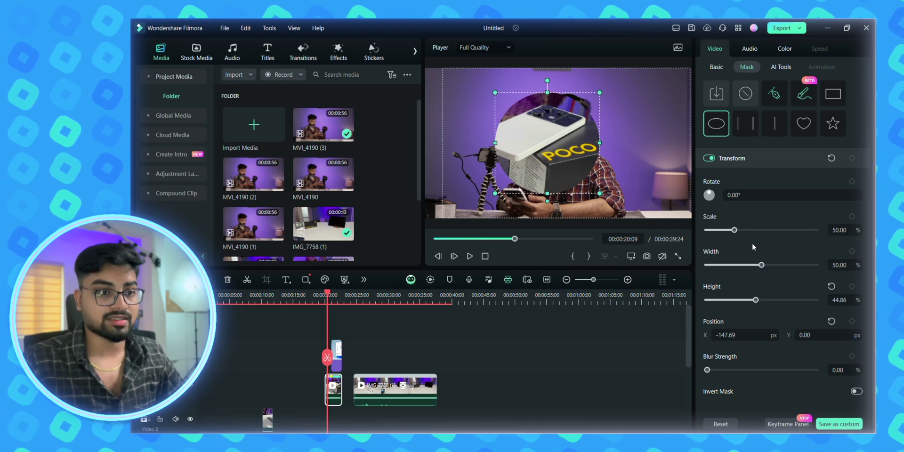
- Try Chroma Key on the IMG_8498 piece, switch it back off and look through the AI tool settings
{"action": "left_click", "coordinate": [778, 68]}
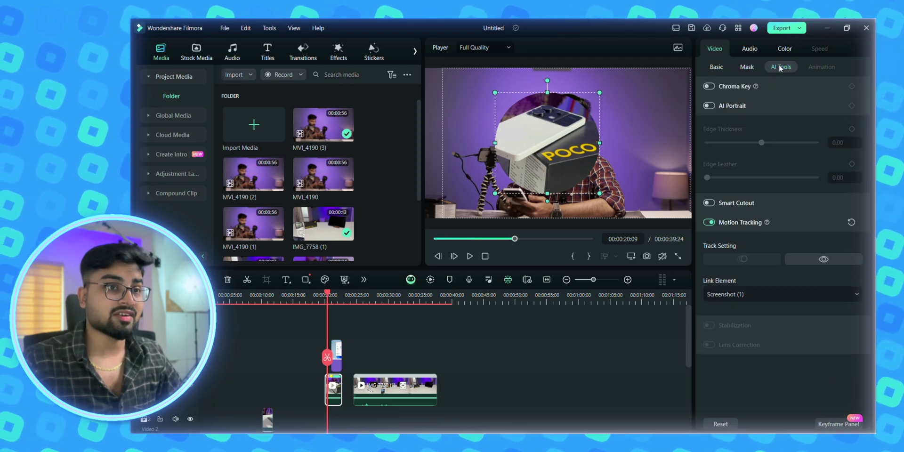
{"action": "left_click", "coordinate": [708, 86]}
{"action": "left_click", "coordinate": [709, 86]}
{"action": "scroll", "coordinate": [711, 216], "scroll_direction": "down", "scroll_amount": 4}
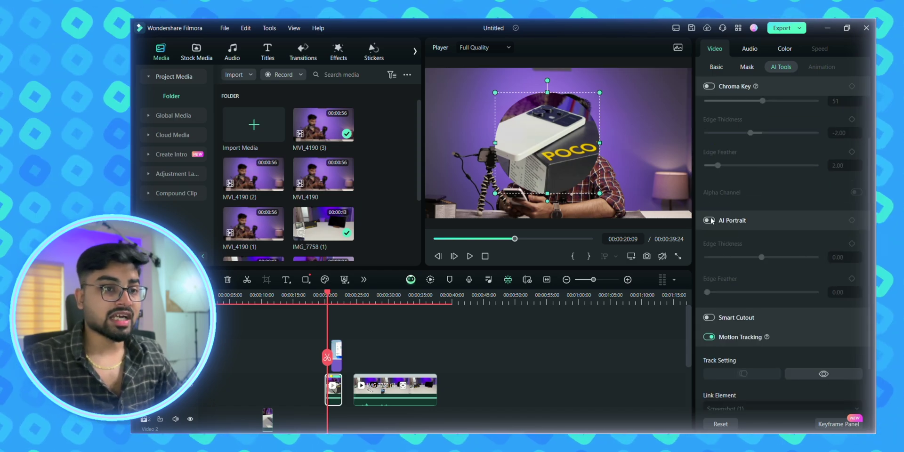
{"action": "scroll", "coordinate": [743, 215], "scroll_direction": "up", "scroll_amount": 4}
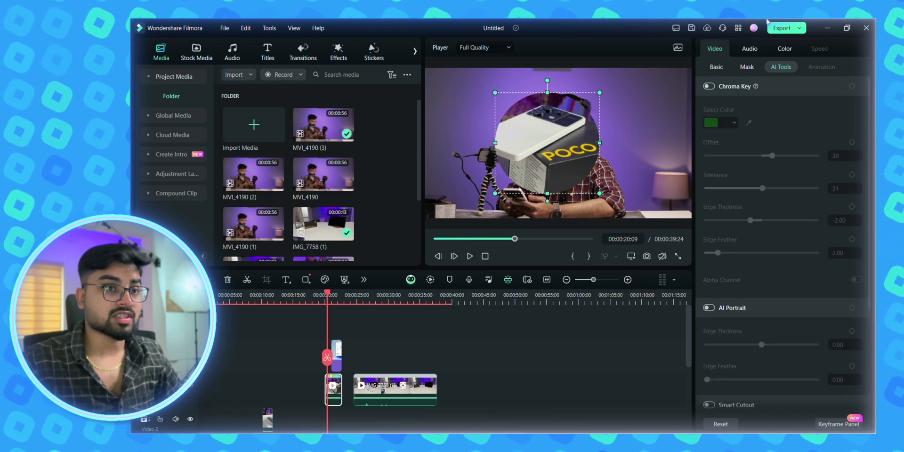
- Try Auto Normalization on the audio of the IMG_8498 piece, toggling it on and off
{"action": "left_click", "coordinate": [749, 48]}
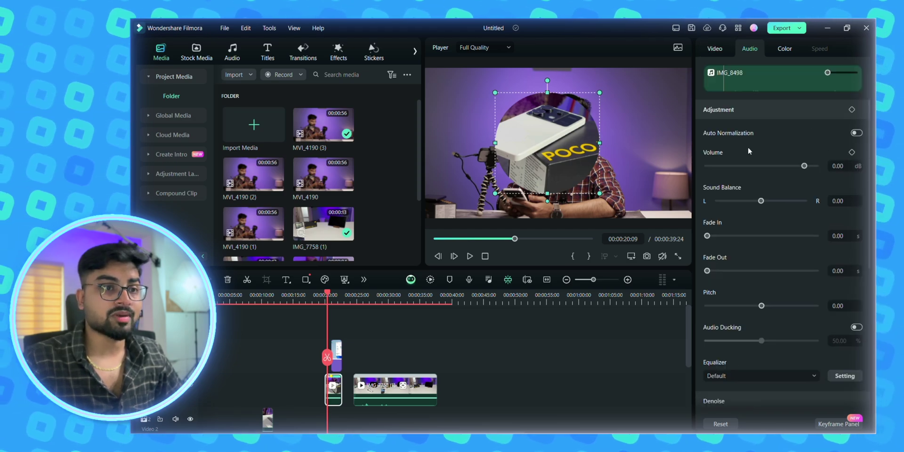
{"action": "left_click", "coordinate": [857, 133]}
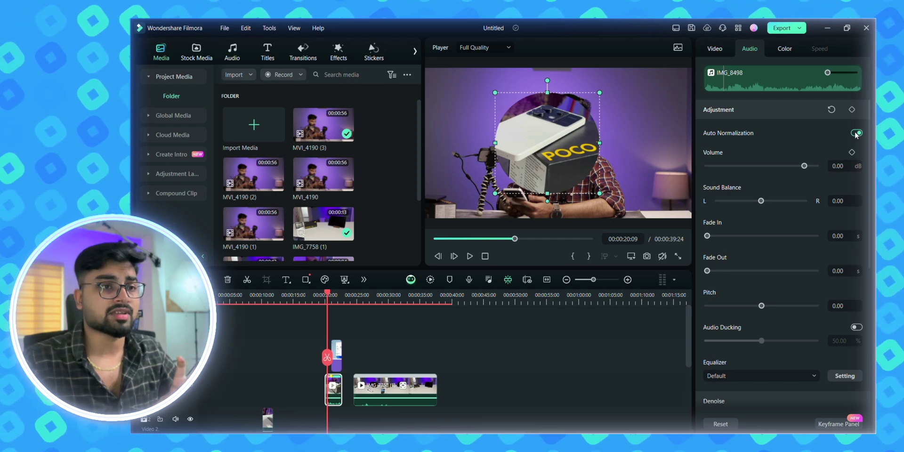
{"action": "left_click", "coordinate": [858, 134]}
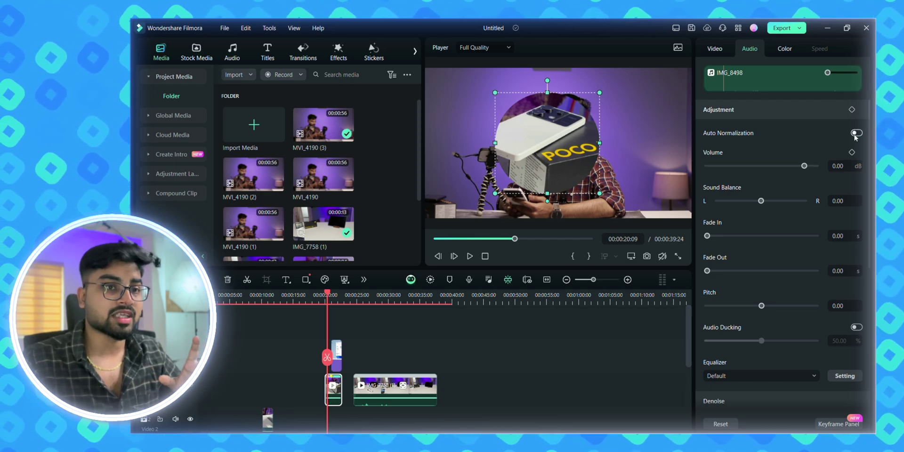
{"action": "left_click", "coordinate": [857, 134]}
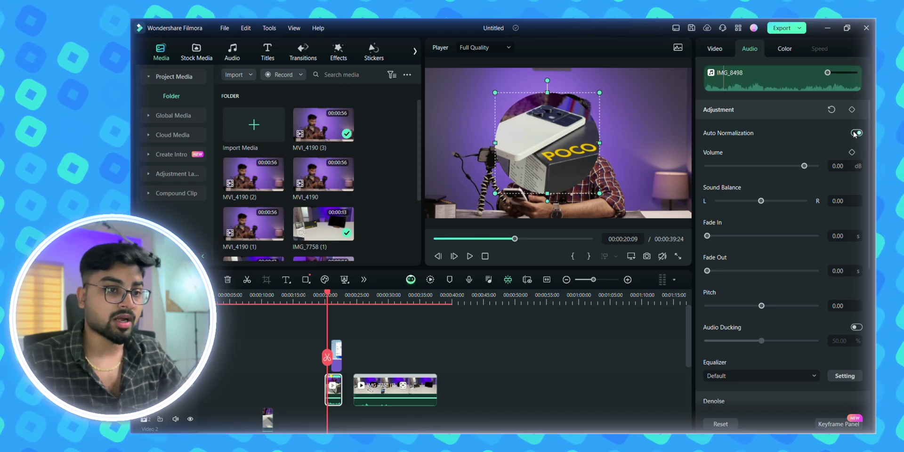
{"action": "left_click", "coordinate": [856, 135]}
- Set the equalizer of the IMG_8498 audio to Classic, enable AI Speech Enhancement and review the other denoise options
{"action": "scroll", "coordinate": [736, 250], "scroll_direction": "down", "scroll_amount": 3}
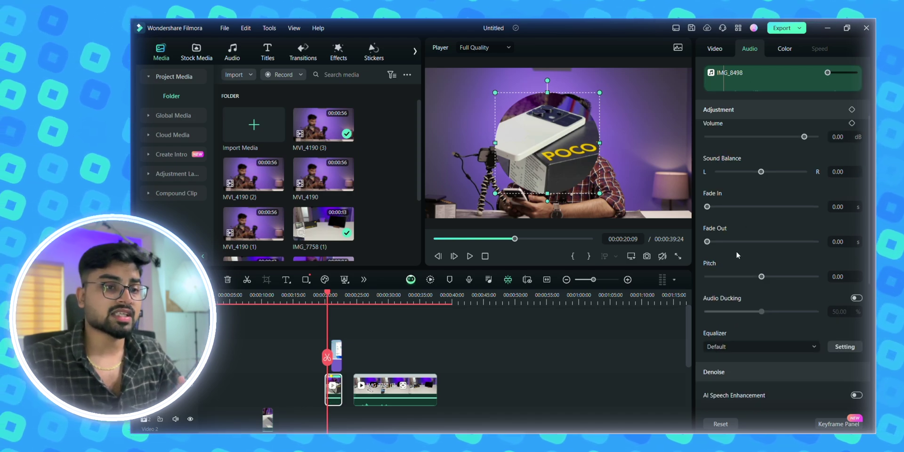
{"action": "scroll", "coordinate": [758, 214], "scroll_direction": "down", "scroll_amount": 1}
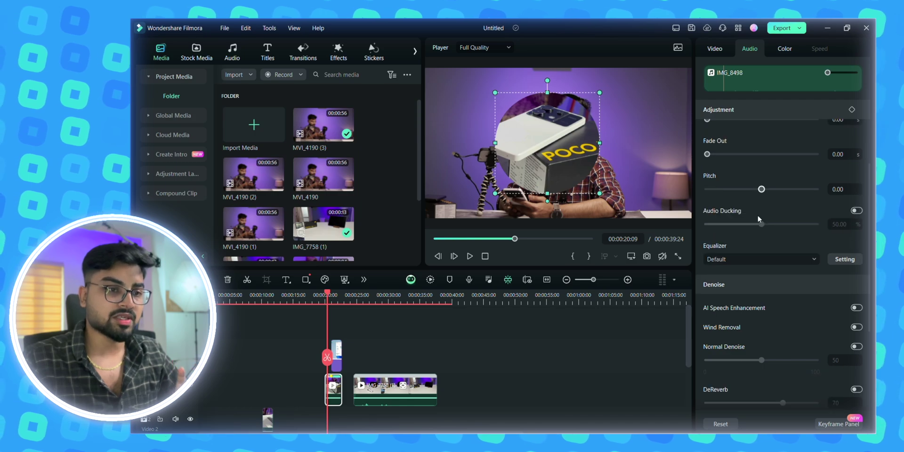
{"action": "scroll", "coordinate": [764, 259], "scroll_direction": "down", "scroll_amount": 1}
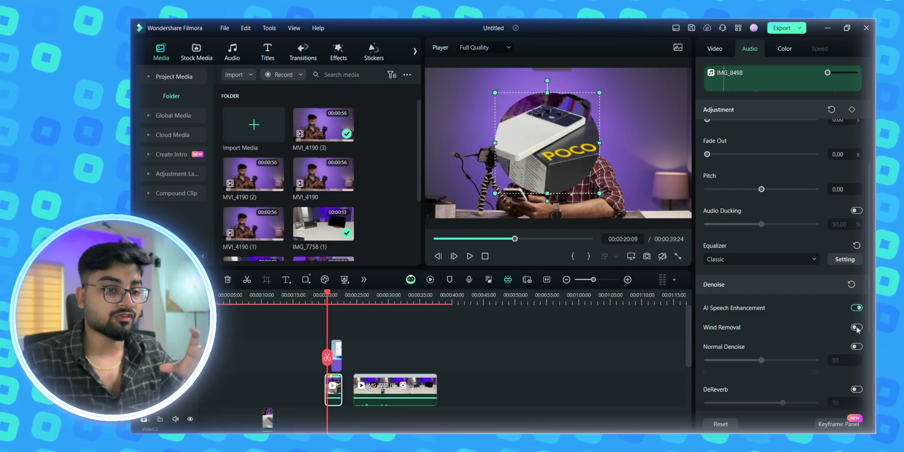
{"action": "scroll", "coordinate": [815, 327], "scroll_direction": "down", "scroll_amount": 1}
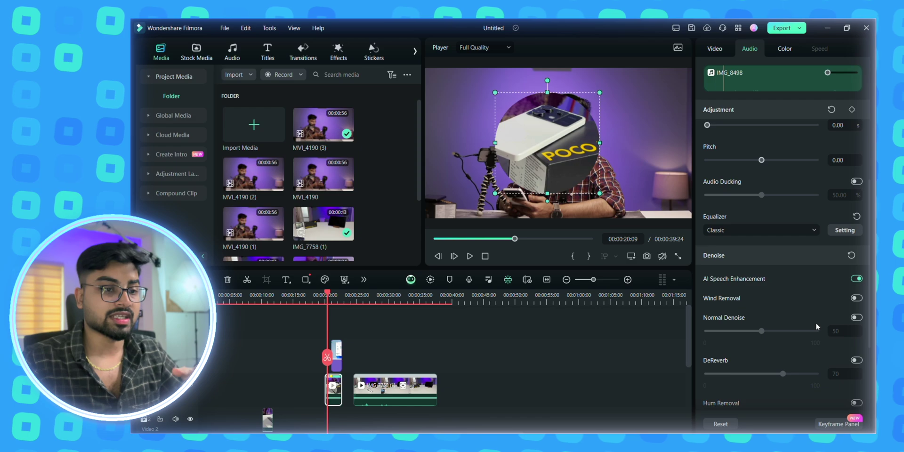
{"action": "scroll", "coordinate": [815, 313], "scroll_direction": "down", "scroll_amount": 4}
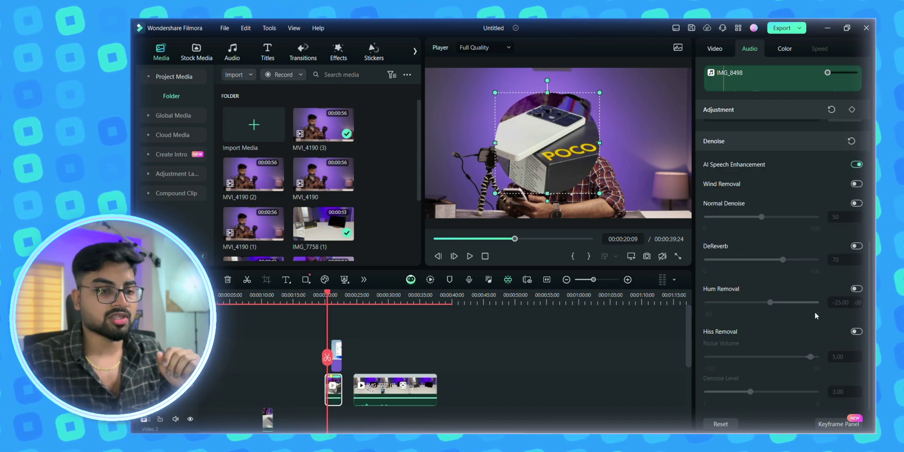
{"action": "scroll", "coordinate": [808, 287], "scroll_direction": "up", "scroll_amount": 9}
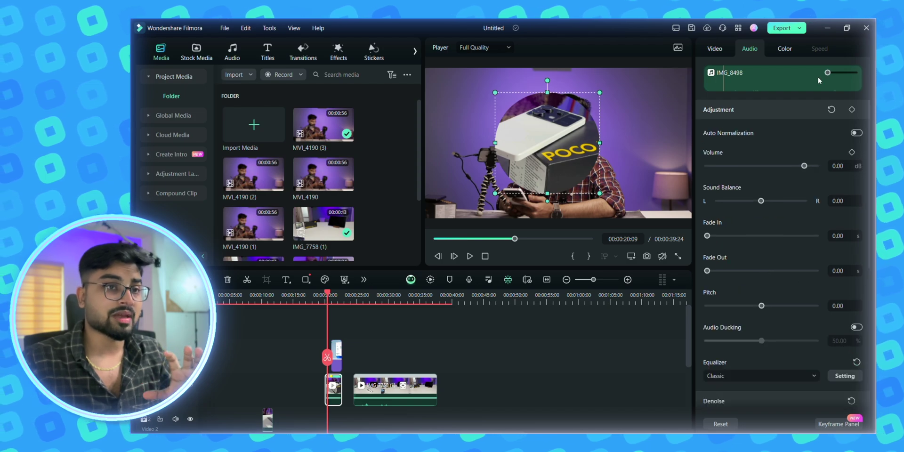
- Look through the colour settings of the IMG_8498 piece, covering Basic, HSL, Curves and Color Wheels
{"action": "left_click", "coordinate": [783, 48]}
{"action": "scroll", "coordinate": [776, 145], "scroll_direction": "up", "scroll_amount": 10}
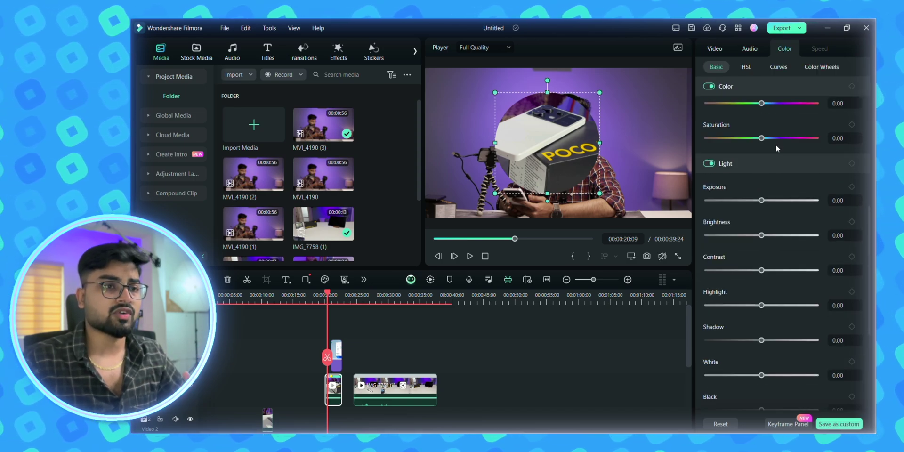
{"action": "left_click", "coordinate": [747, 67]}
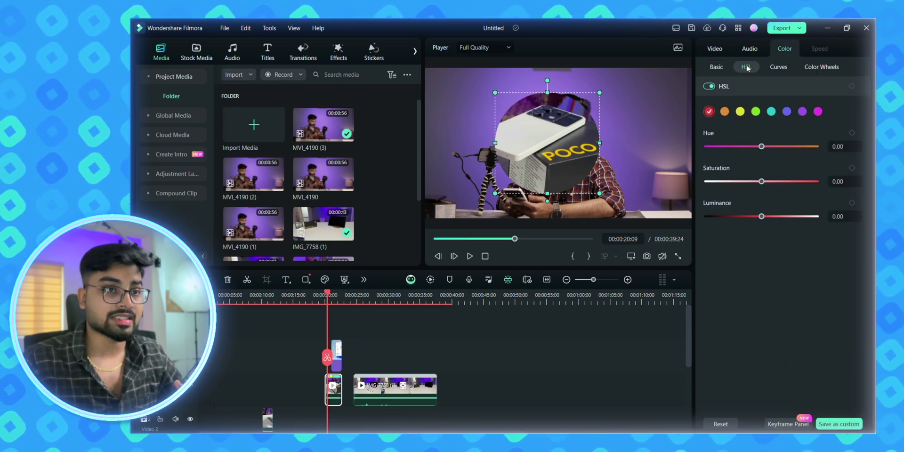
{"action": "left_click", "coordinate": [779, 67]}
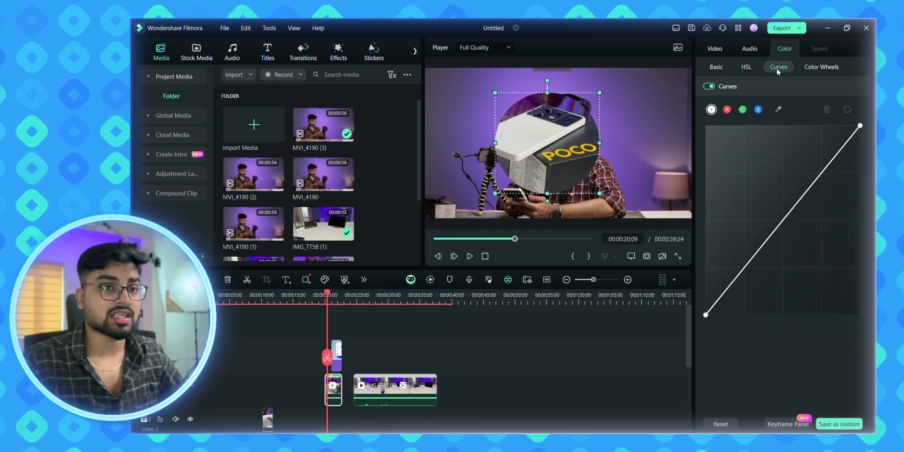
{"action": "left_click", "coordinate": [819, 69]}
{"action": "scroll", "coordinate": [773, 158], "scroll_direction": "down", "scroll_amount": 3}
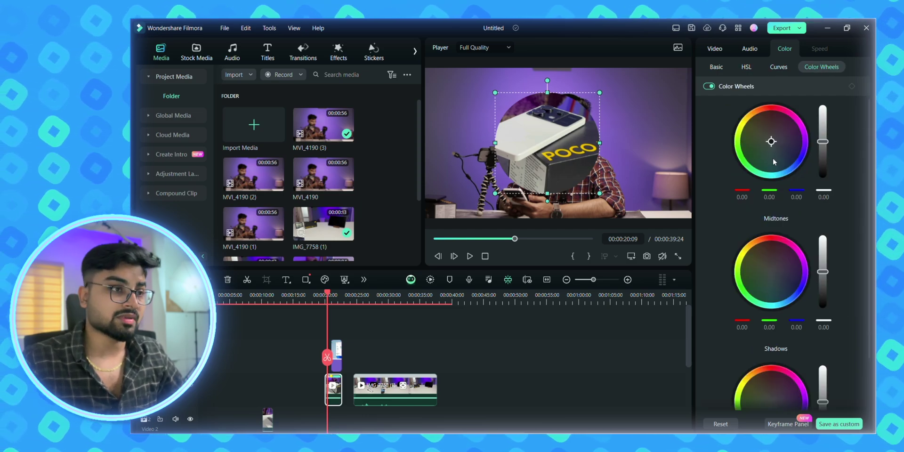
- Download the Travel 01 clip from the trending stock media and preview it
{"action": "left_click", "coordinate": [166, 55]}
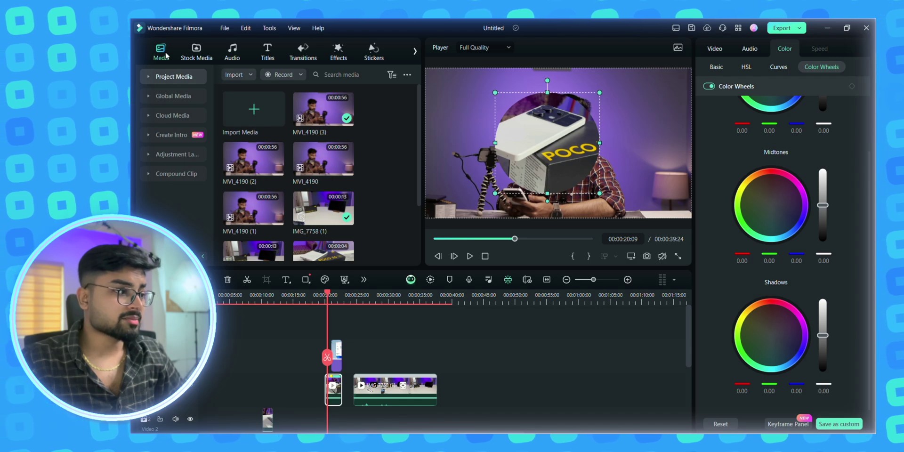
{"action": "left_click", "coordinate": [196, 53]}
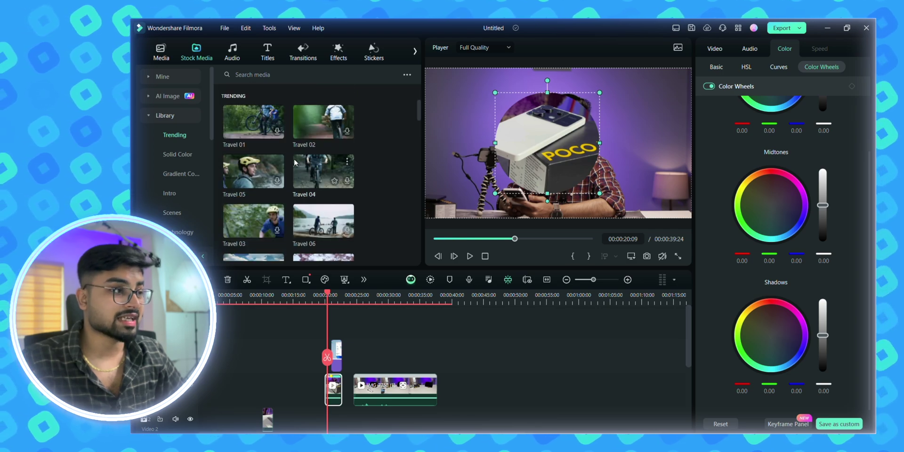
{"action": "left_click", "coordinate": [271, 129]}
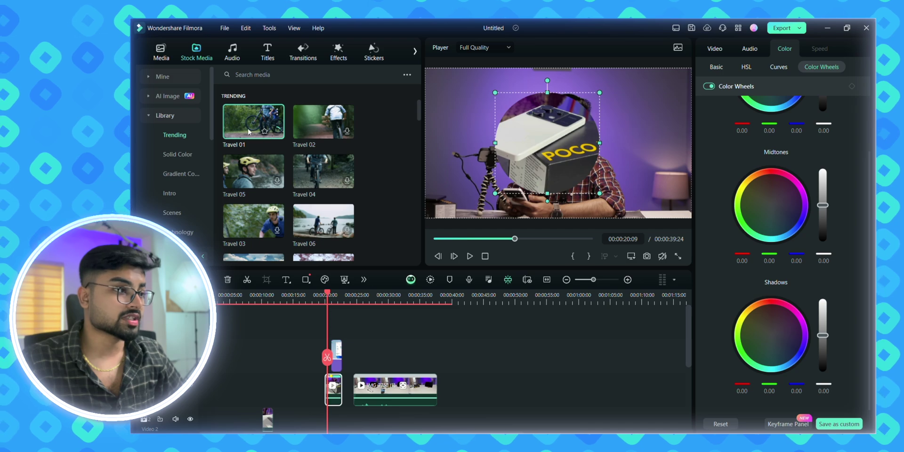
{"action": "double_click", "coordinate": [252, 133]}
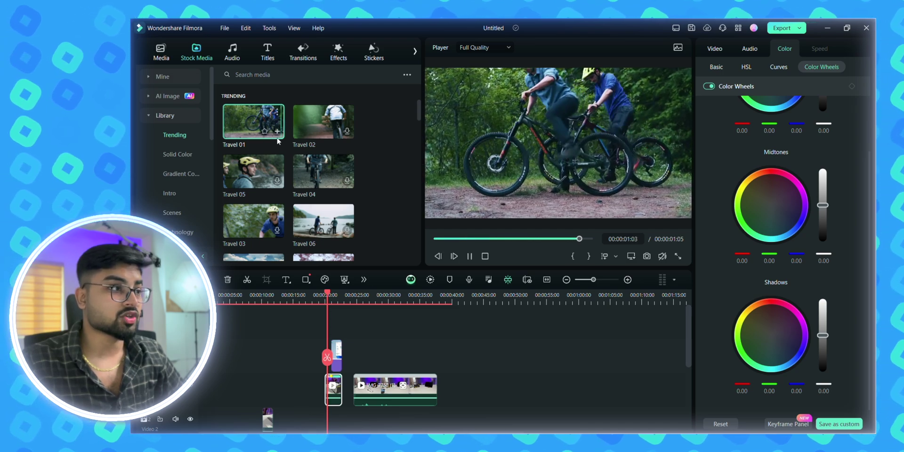
- Generate AI images from the prompt "car" with a 16:9 aspect ratio and the realistic landscape style
{"action": "left_click", "coordinate": [165, 96]}
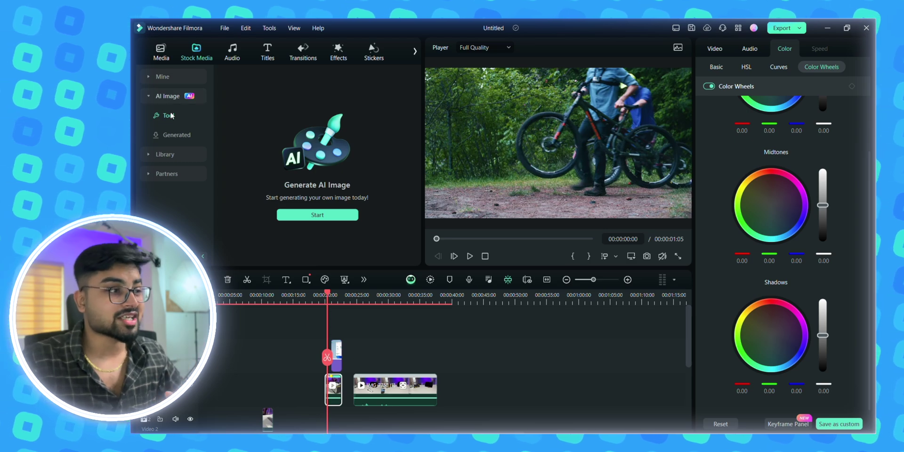
{"action": "left_click", "coordinate": [314, 215]}
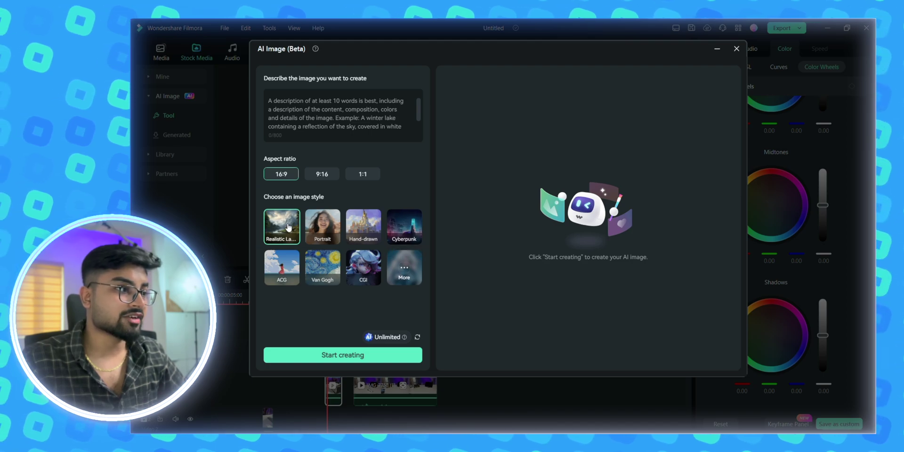
{"action": "left_click", "coordinate": [344, 105]}
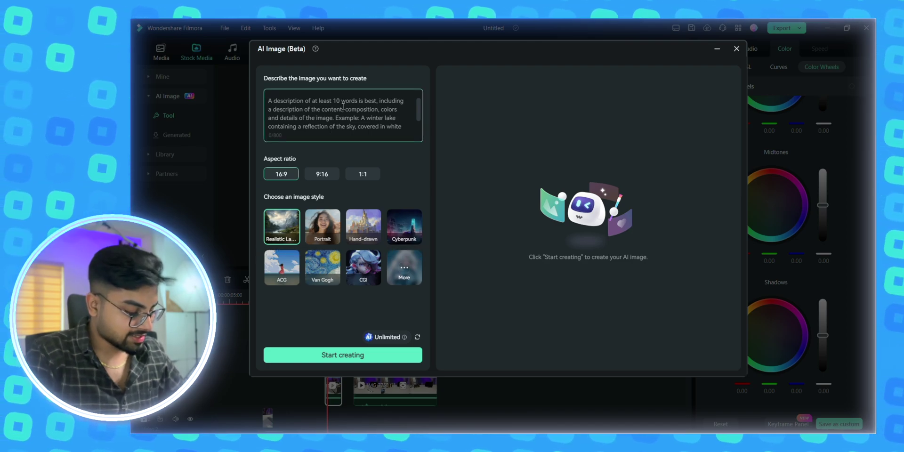
{"action": "type", "text": "ca"}
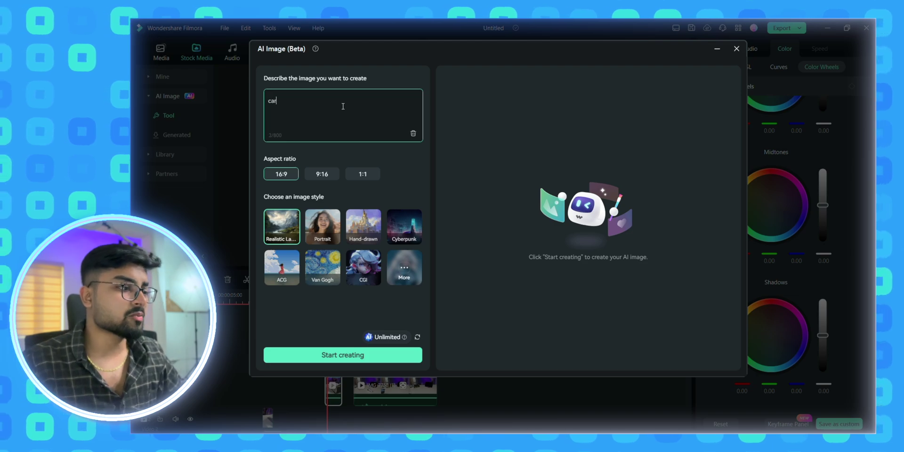
{"action": "left_click", "coordinate": [362, 350]}
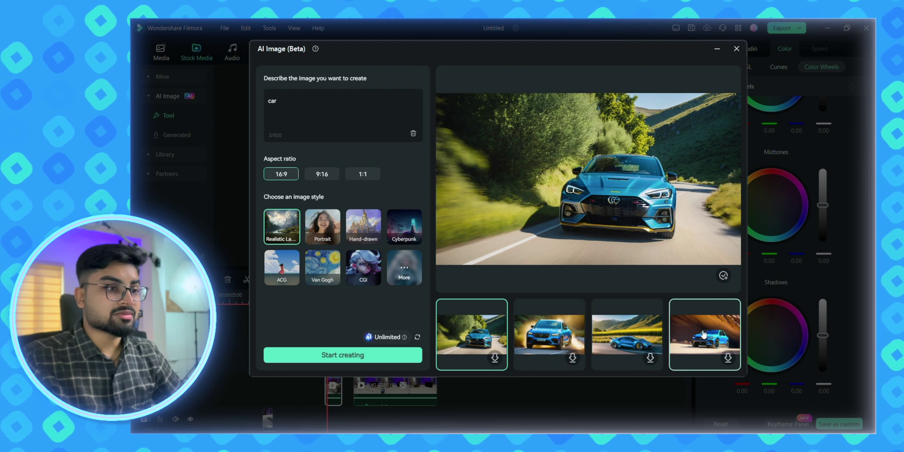
- Download the second generated car image and close the AI Image generator
{"action": "left_click", "coordinate": [610, 343]}
{"action": "left_click", "coordinate": [573, 358]}
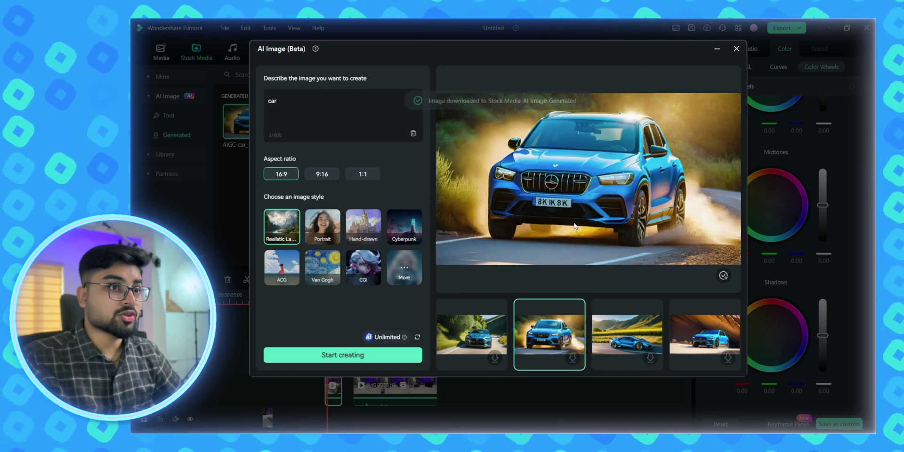
{"action": "left_click", "coordinate": [736, 49]}
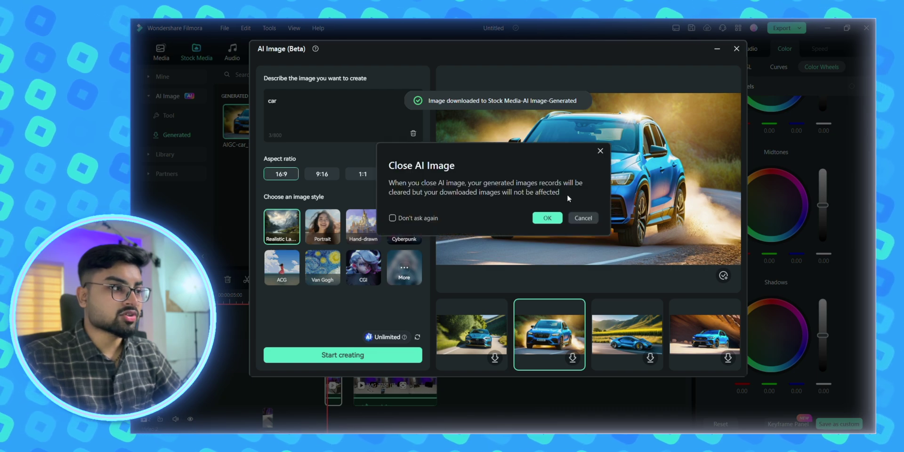
{"action": "left_click", "coordinate": [547, 218]}
- Place the AIGC-car_1 image on the track above the longer B-roll clip, aligned with its start, and play it back
{"action": "left_click_drag", "start_coordinate": [254, 117], "coordinate": [370, 356]}
{"action": "left_click", "coordinate": [357, 332]}
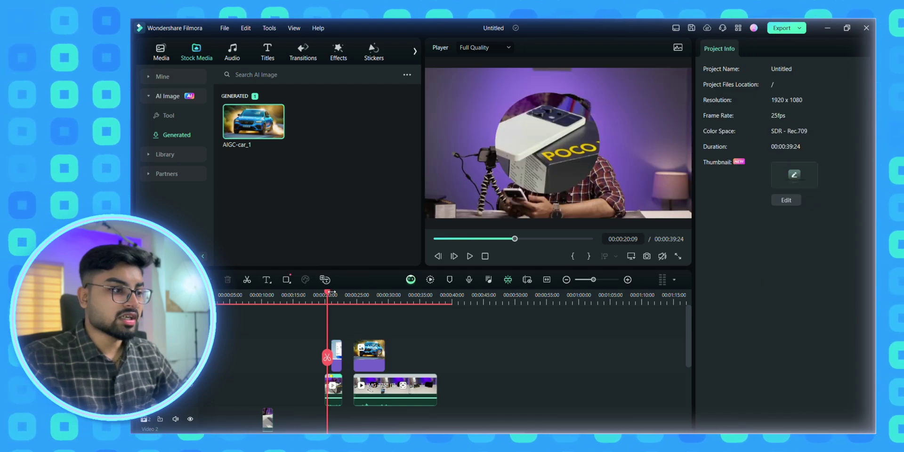
{"action": "left_click_drag", "start_coordinate": [328, 293], "coordinate": [366, 298]}
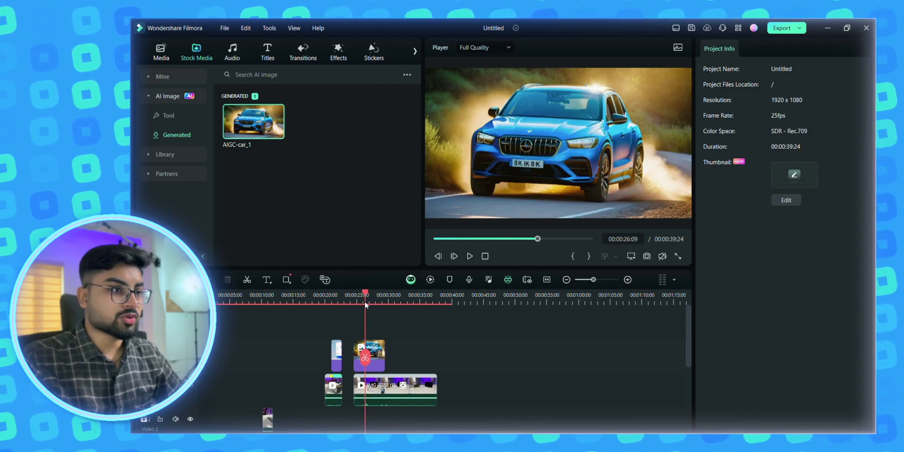
{"action": "key", "text": "space"}
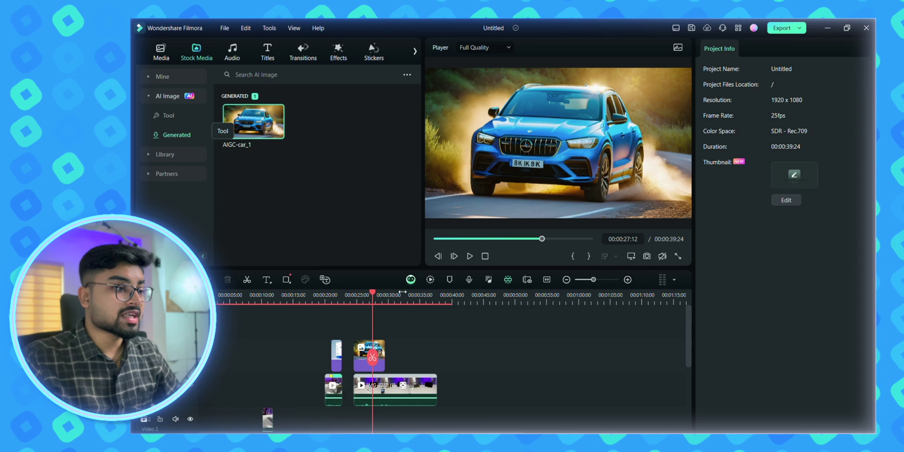
- View the Filmora Copilot assistant and look over the sound effects, AI Music and plain text title libraries
{"action": "left_click", "coordinate": [410, 280]}
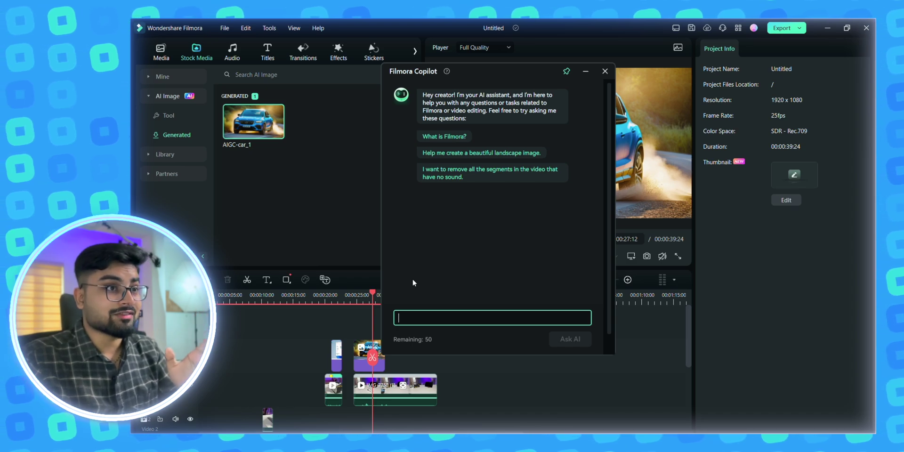
{"action": "left_click", "coordinate": [607, 72]}
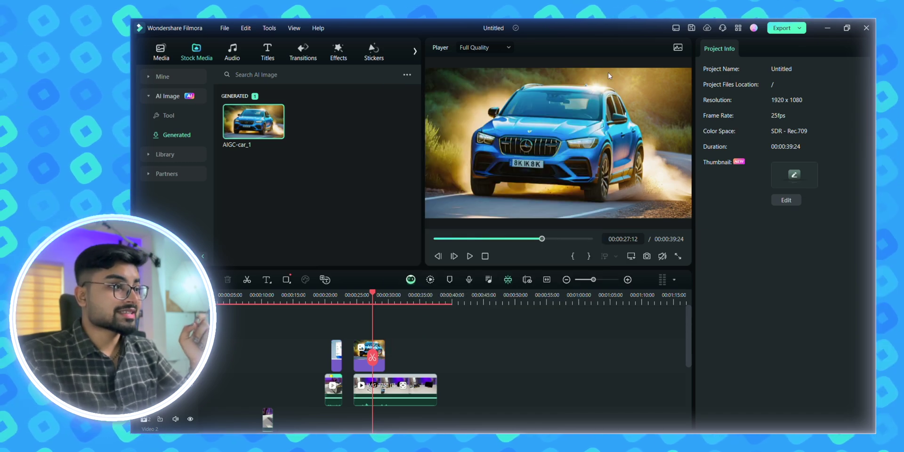
{"action": "left_click", "coordinate": [230, 51]}
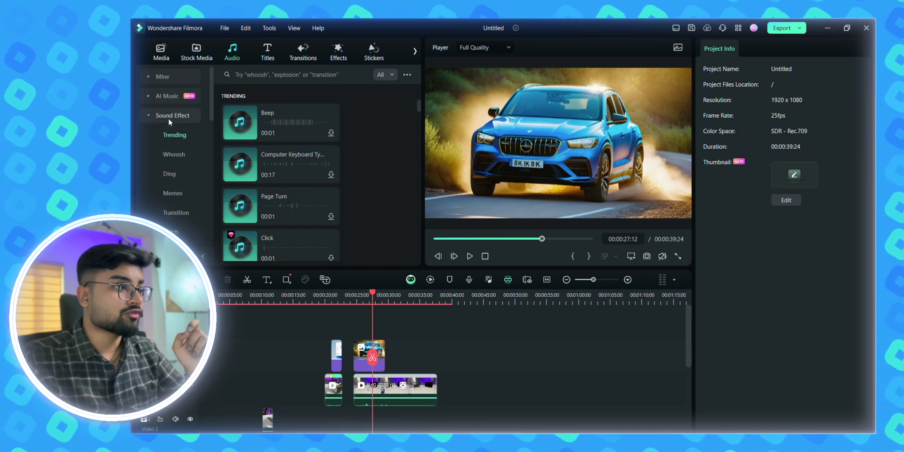
{"action": "left_click", "coordinate": [160, 98]}
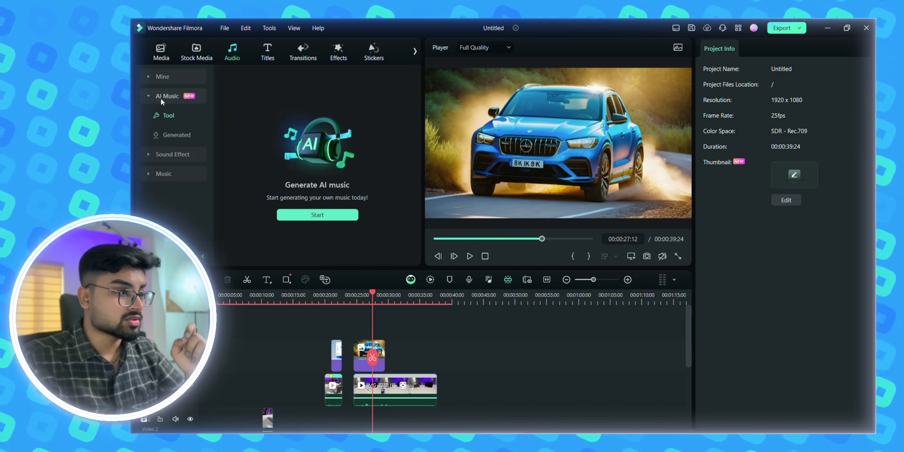
{"action": "left_click", "coordinate": [332, 217]}
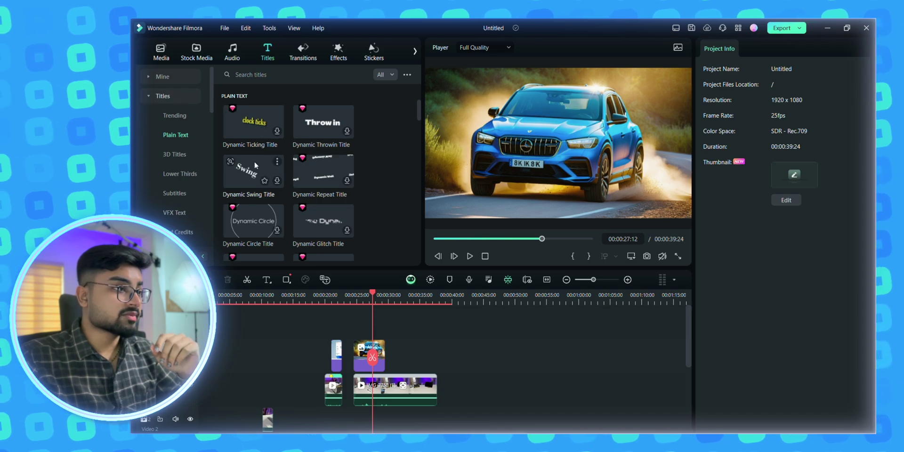
- Browse the trending transitions and split the MVI_4190 (3) clip at 00:00:15:20
{"action": "left_click", "coordinate": [305, 53]}
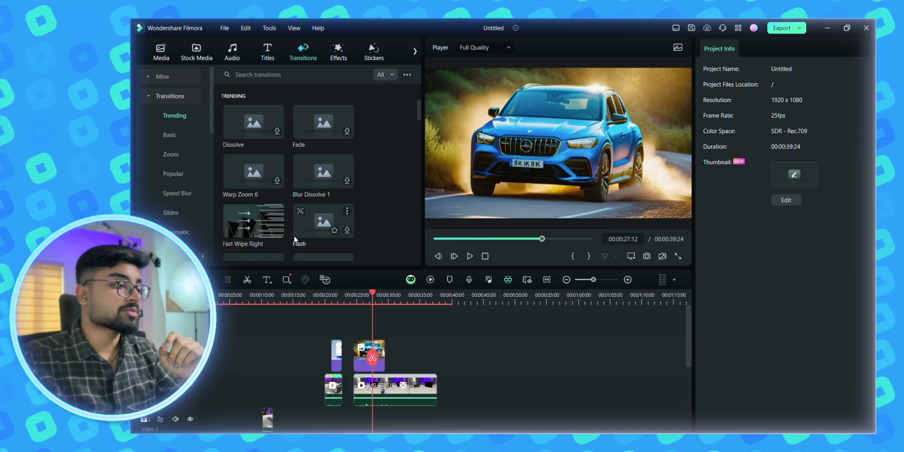
{"action": "scroll", "coordinate": [273, 237], "scroll_direction": "down", "scroll_amount": 1}
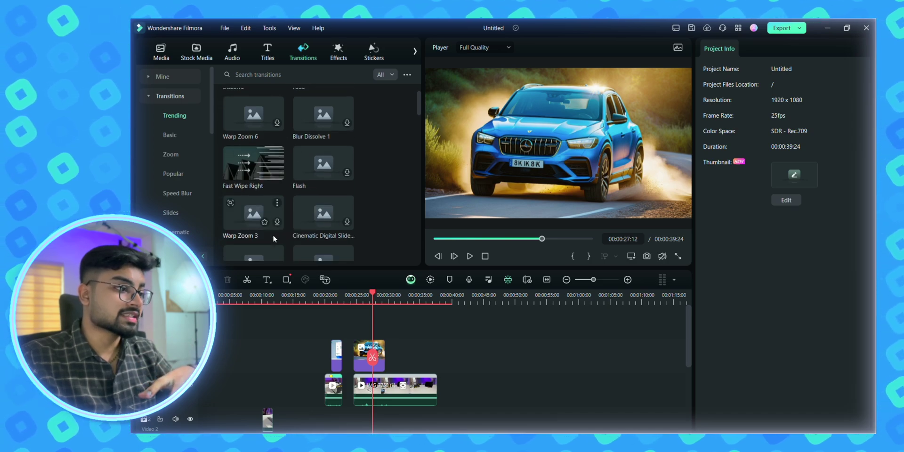
{"action": "scroll", "coordinate": [279, 378], "scroll_direction": "down", "scroll_amount": 1}
{"action": "scroll", "coordinate": [284, 205], "scroll_direction": "down", "scroll_amount": 1}
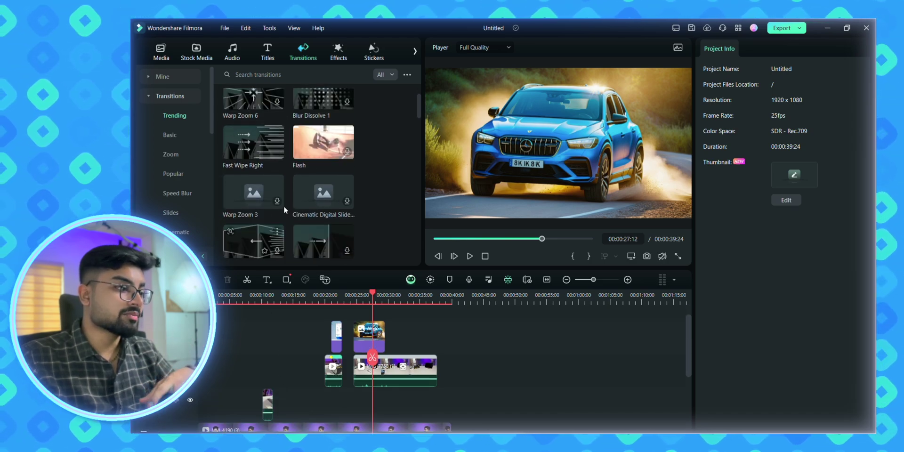
{"action": "scroll", "coordinate": [278, 335], "scroll_direction": "down", "scroll_amount": 3}
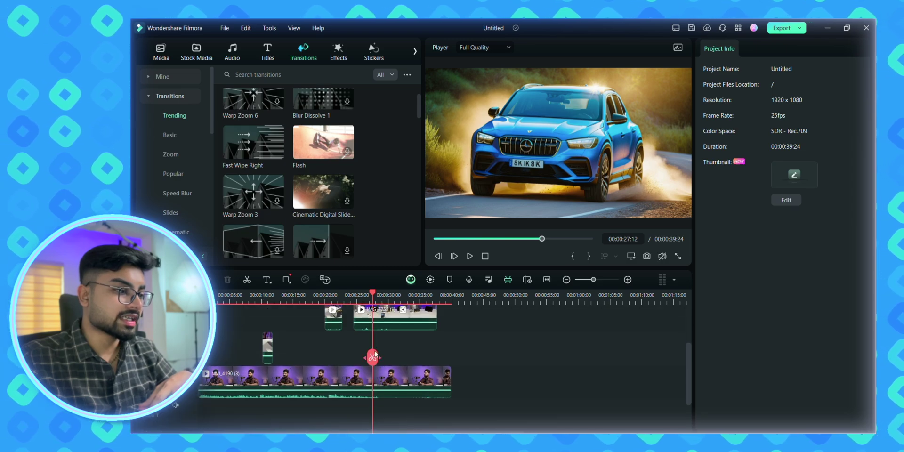
{"action": "left_click_drag", "start_coordinate": [376, 354], "coordinate": [298, 378]}
{"action": "left_click", "coordinate": [299, 379]}
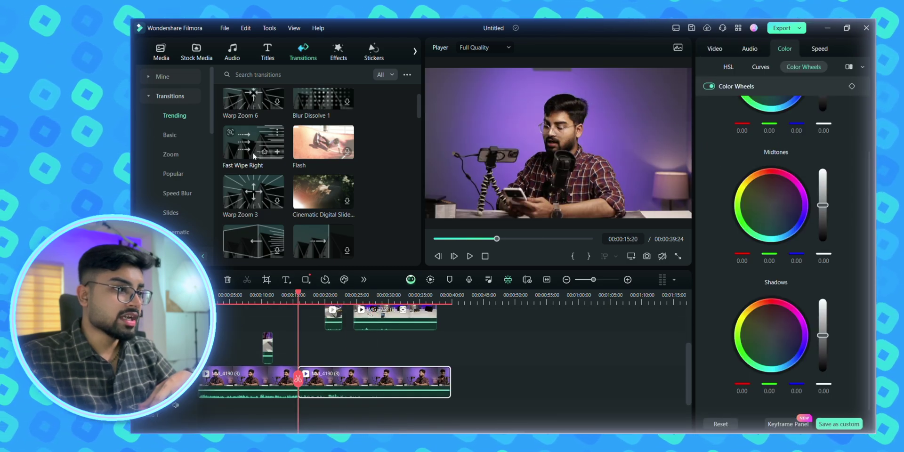
- Add the Fast Wipe Right transition at the cut between the two MVI_4190 (3) pieces and play it back
{"action": "left_click_drag", "start_coordinate": [255, 141], "coordinate": [295, 378]}
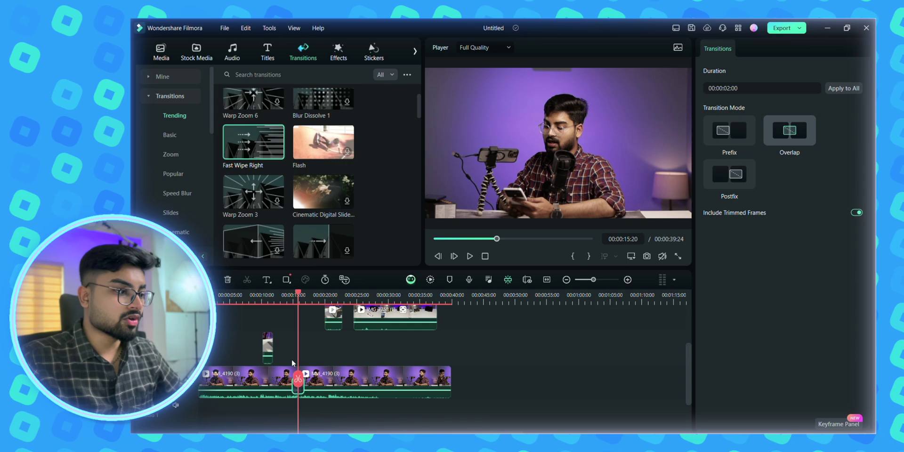
{"action": "left_click", "coordinate": [293, 354]}
{"action": "left_click", "coordinate": [291, 377]}
{"action": "key", "text": "space"}
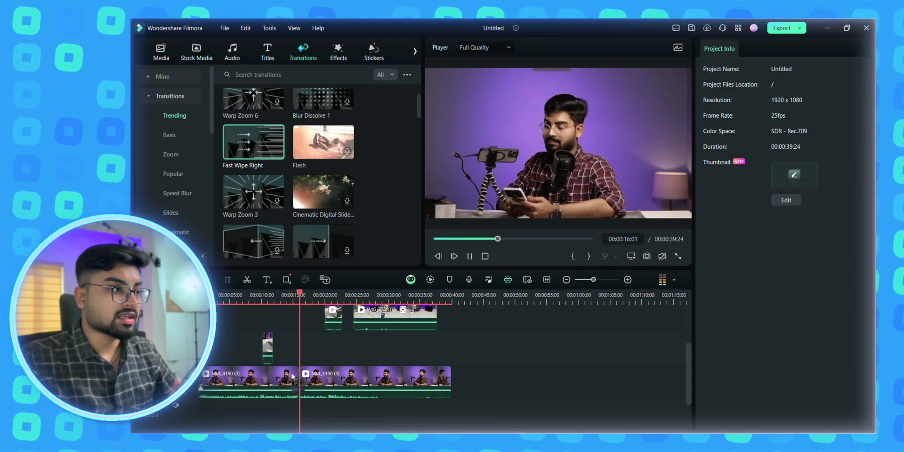
- Lengthen the Fast Wipe Right transition to about 00:00:04:18 and preview it
{"action": "left_click", "coordinate": [298, 385]}
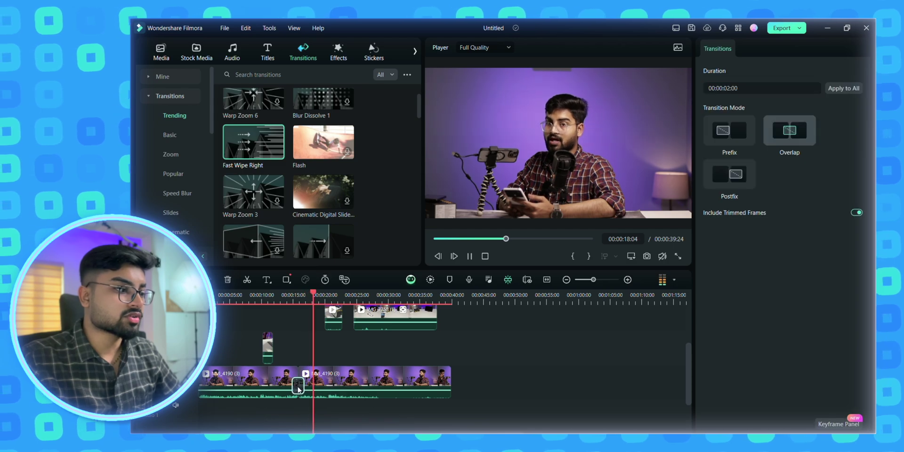
{"action": "key", "text": "space"}
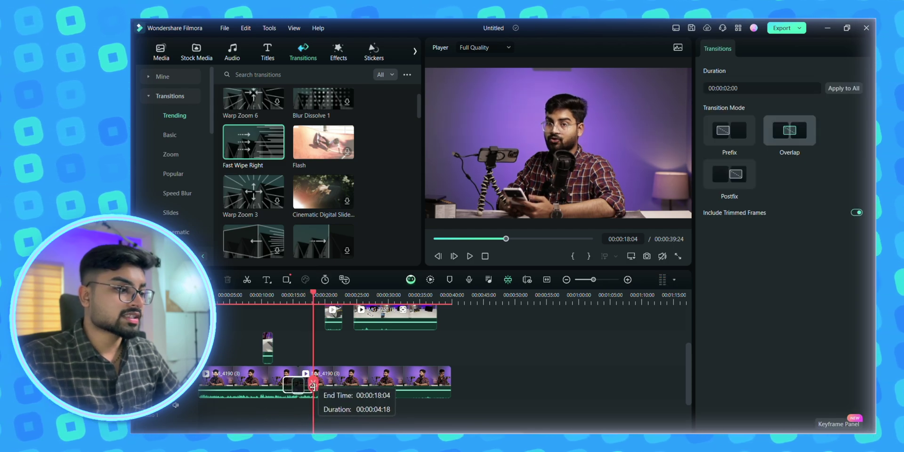
{"action": "left_click", "coordinate": [284, 358]}
{"action": "left_click_drag", "start_coordinate": [315, 390], "coordinate": [286, 376]}
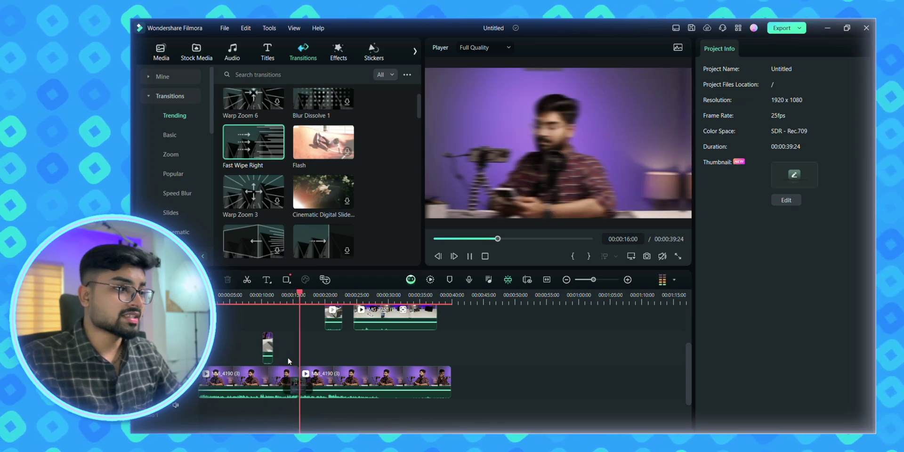
{"action": "key", "text": "space"}
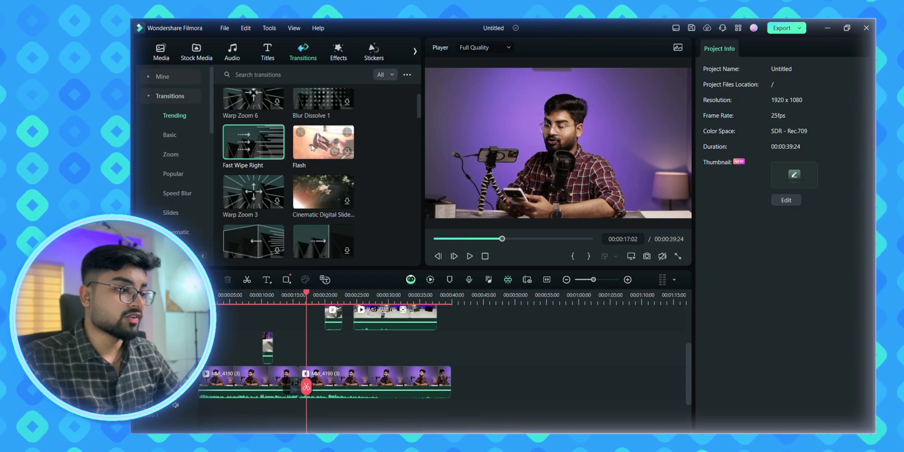
- Replace the transition at the MVI_4190 (3) cut with Flash, placed at the end of the first piece
{"action": "left_click_drag", "start_coordinate": [312, 147], "coordinate": [290, 384]}
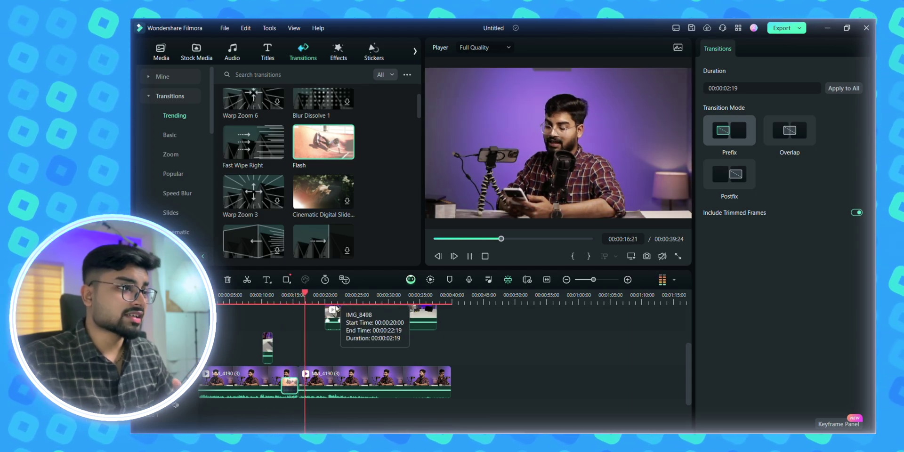
- Browse the effects library and the trending stickers
{"action": "scroll", "coordinate": [345, 327], "scroll_direction": "up", "scroll_amount": 2}
{"action": "left_click", "coordinate": [338, 52]}
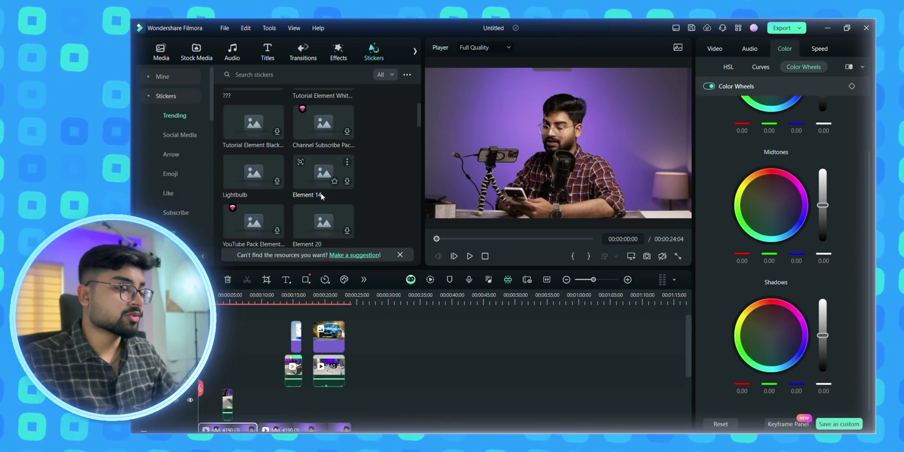
- Open the local export settings and look through the available output formats, keeping MP4
{"action": "key", "text": "ctrl+e"}
{"action": "left_click", "coordinate": [691, 64]}
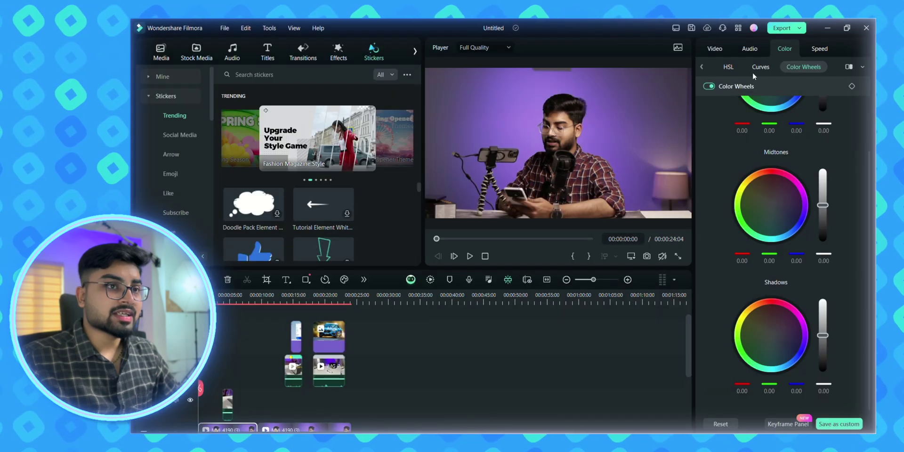
{"action": "left_click", "coordinate": [780, 29]}
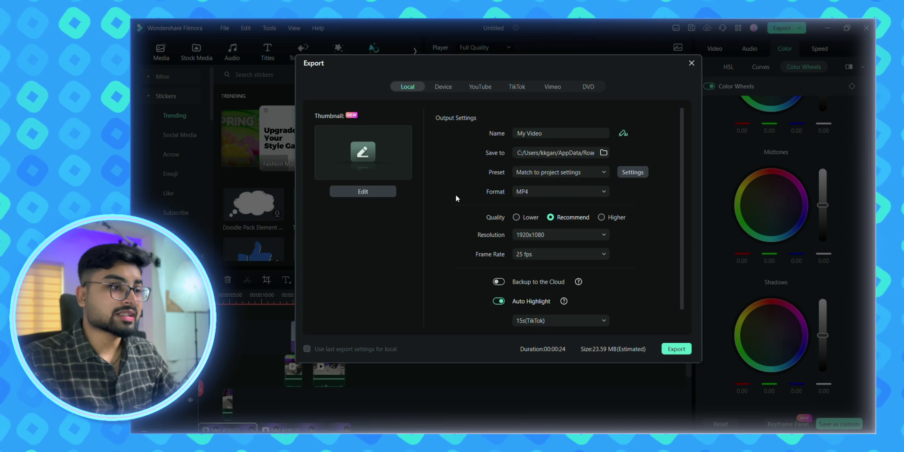
{"action": "scroll", "coordinate": [573, 211], "scroll_direction": "down", "scroll_amount": 1}
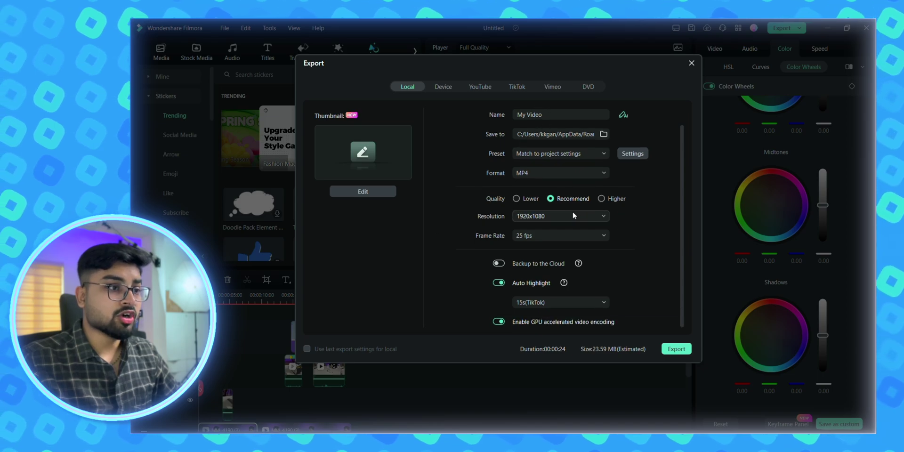
{"action": "left_click", "coordinate": [550, 171]}
{"action": "scroll", "coordinate": [551, 205], "scroll_direction": "down", "scroll_amount": 3}
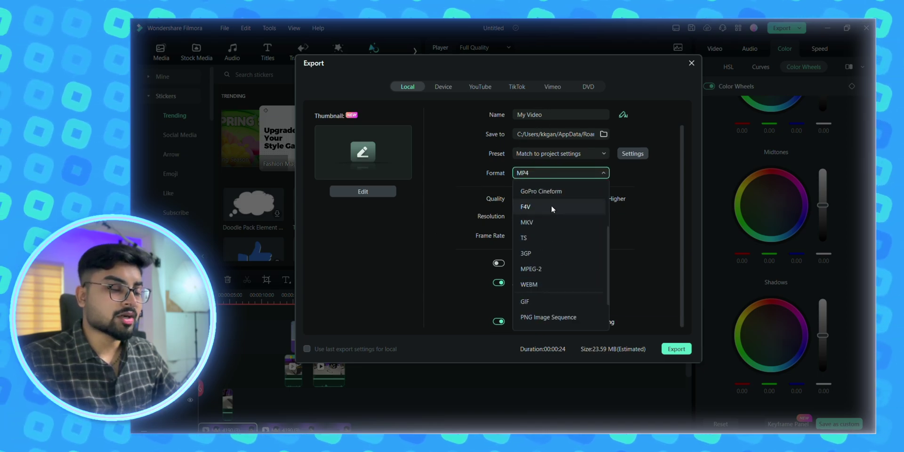
{"action": "scroll", "coordinate": [550, 216], "scroll_direction": "up", "scroll_amount": 3}
{"action": "left_click", "coordinate": [640, 202]}
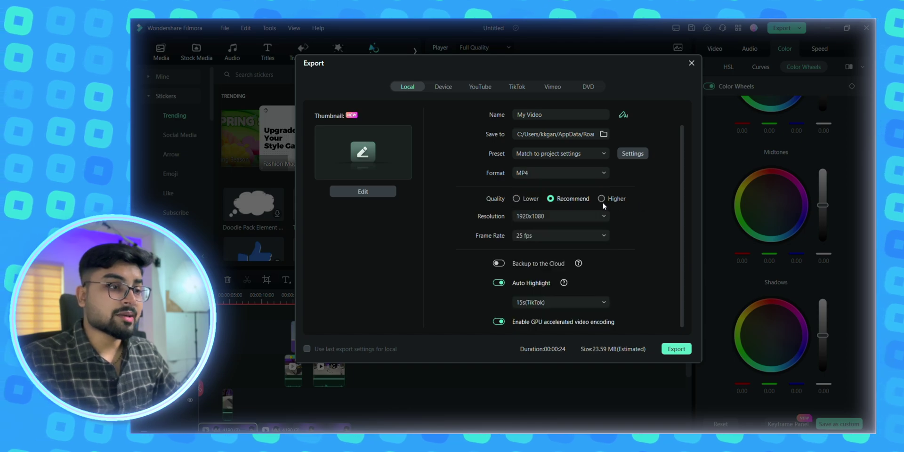
- Set the export resolution to 4096x2160 and the frame rate to 59.94 fps
{"action": "left_click", "coordinate": [570, 219]}
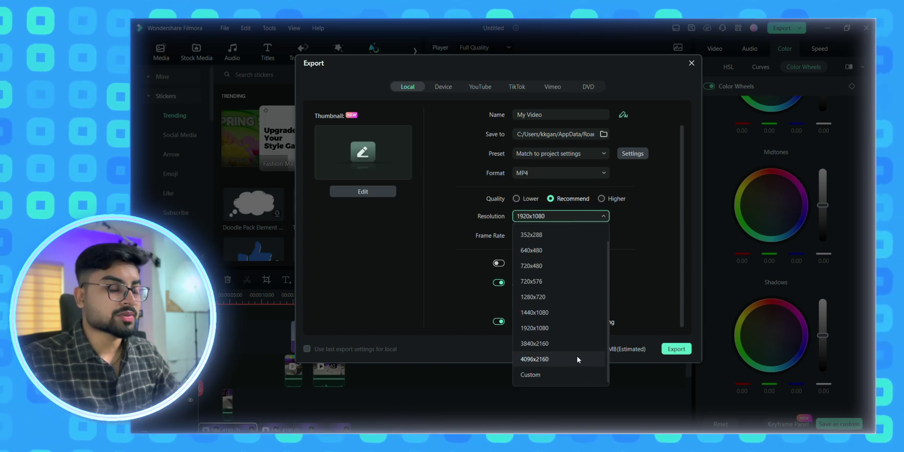
{"action": "left_click", "coordinate": [575, 355]}
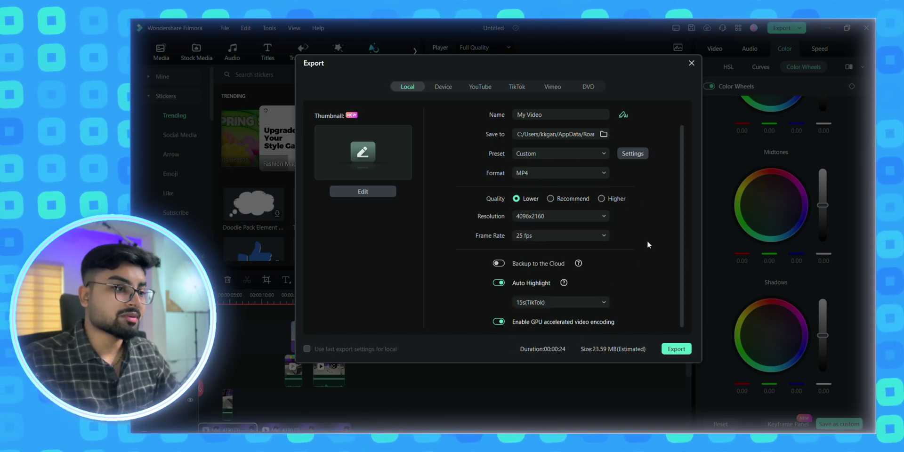
{"action": "left_click", "coordinate": [589, 239]}
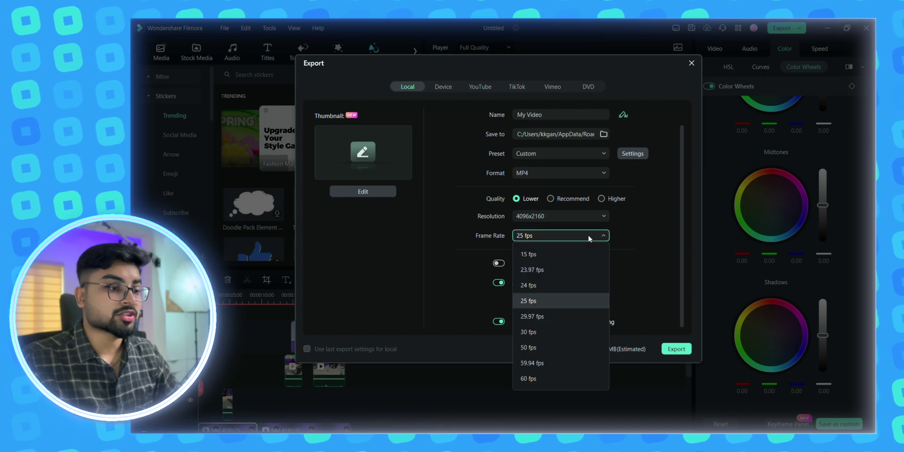
{"action": "left_click", "coordinate": [553, 362]}
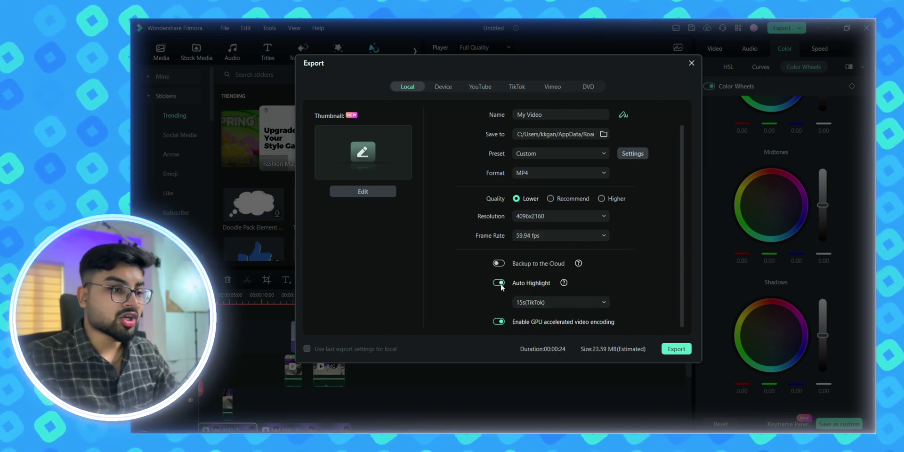
- Check the Auto Highlight duration options, keep 15s(TikTok), and start the export
{"action": "mouse_move", "coordinate": [568, 285]}
{"action": "left_click", "coordinate": [567, 301]}
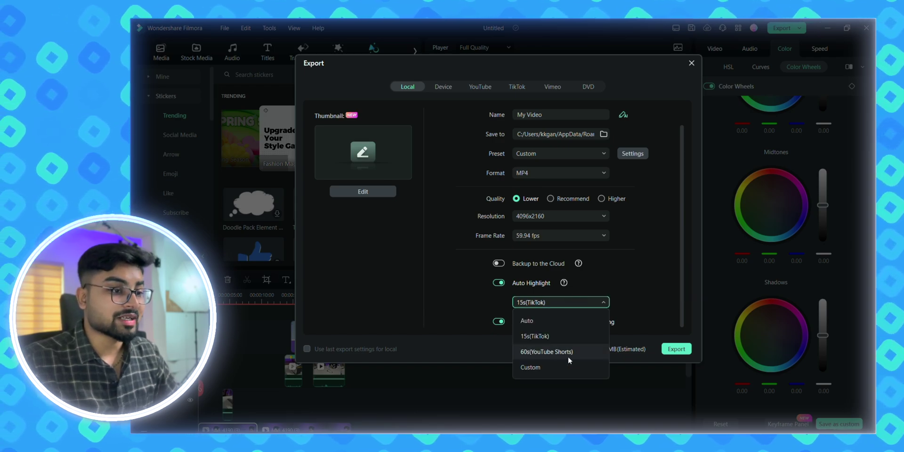
{"action": "left_click", "coordinate": [678, 274]}
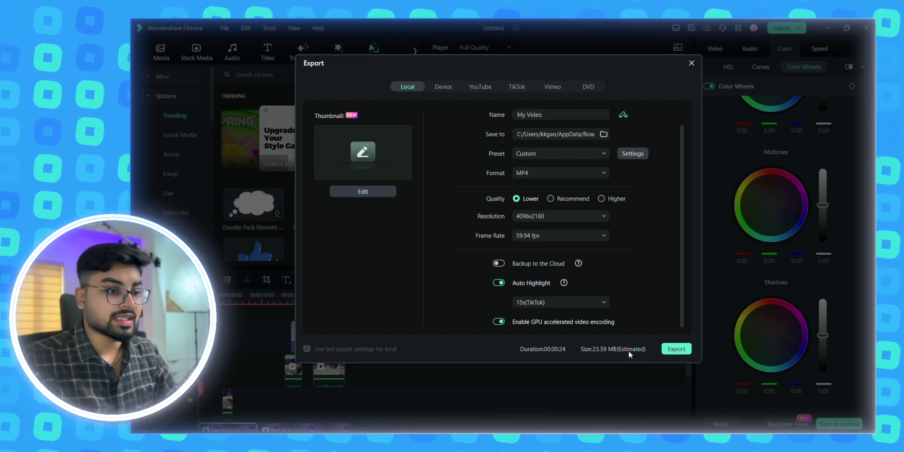
{"action": "left_click", "coordinate": [676, 349]}
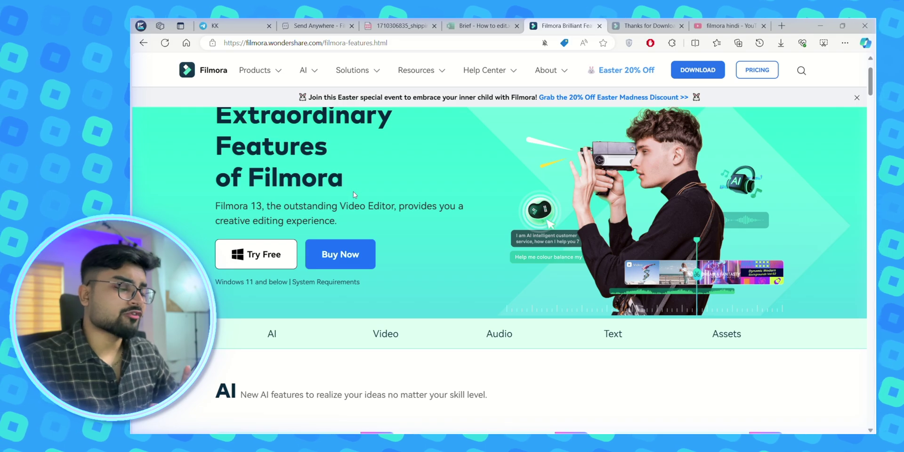
- Look through the AI features on the Filmora features web page and start the free trial download
{"action": "scroll", "coordinate": [353, 191], "scroll_direction": "down", "scroll_amount": 10}
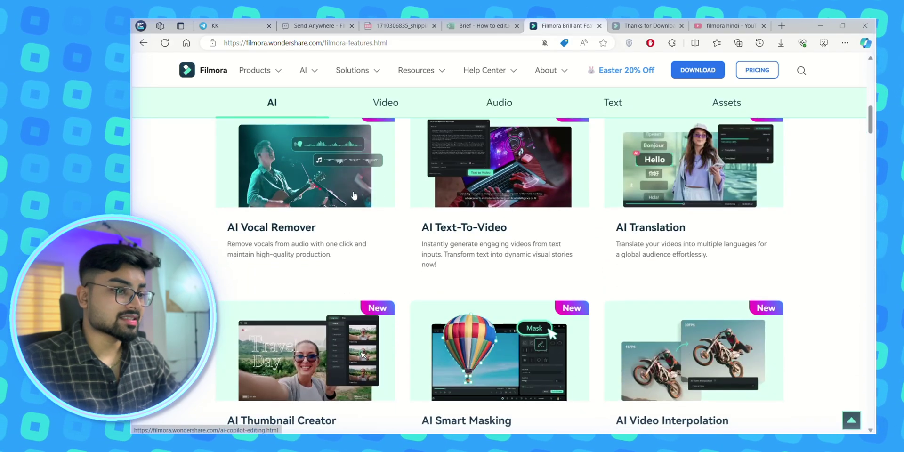
{"action": "scroll", "coordinate": [354, 196], "scroll_direction": "down", "scroll_amount": 7}
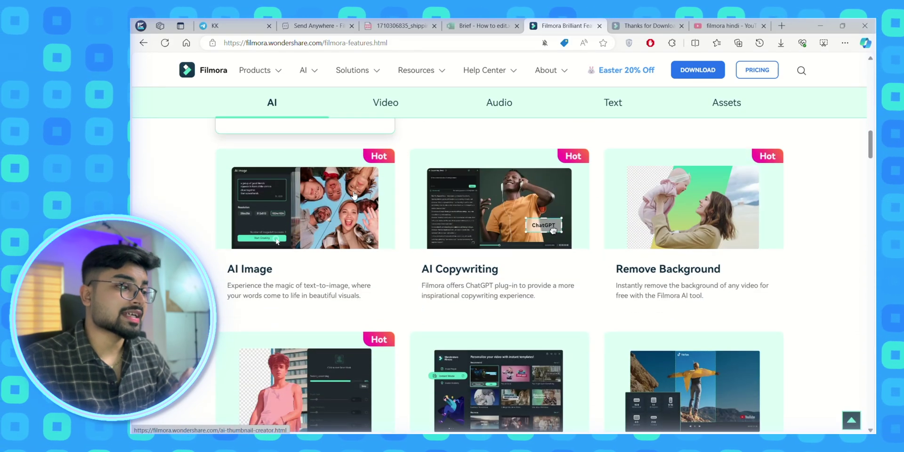
{"action": "scroll", "coordinate": [354, 196], "scroll_direction": "down", "scroll_amount": 2}
{"action": "scroll", "coordinate": [354, 195], "scroll_direction": "up", "scroll_amount": 15}
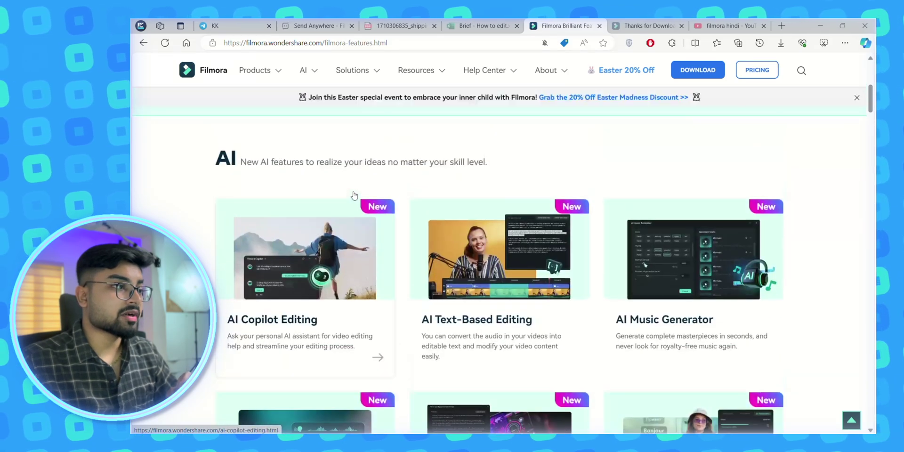
{"action": "scroll", "coordinate": [354, 195], "scroll_direction": "up", "scroll_amount": 4}
{"action": "left_click", "coordinate": [264, 200]}
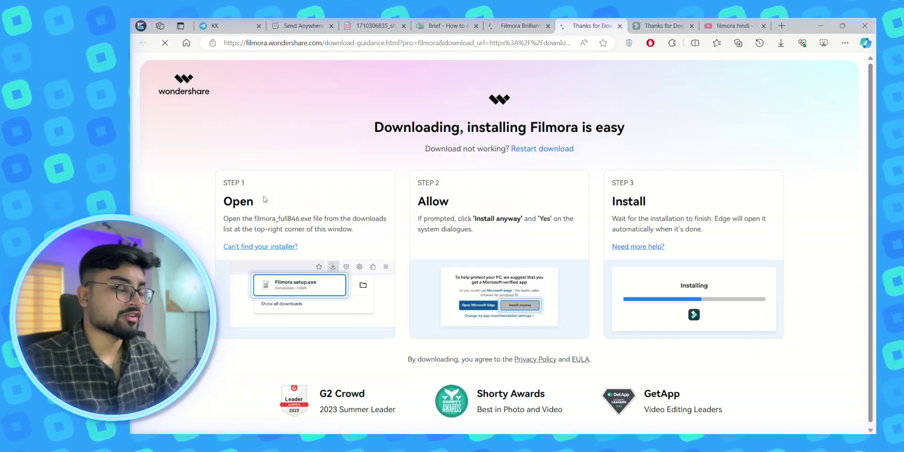